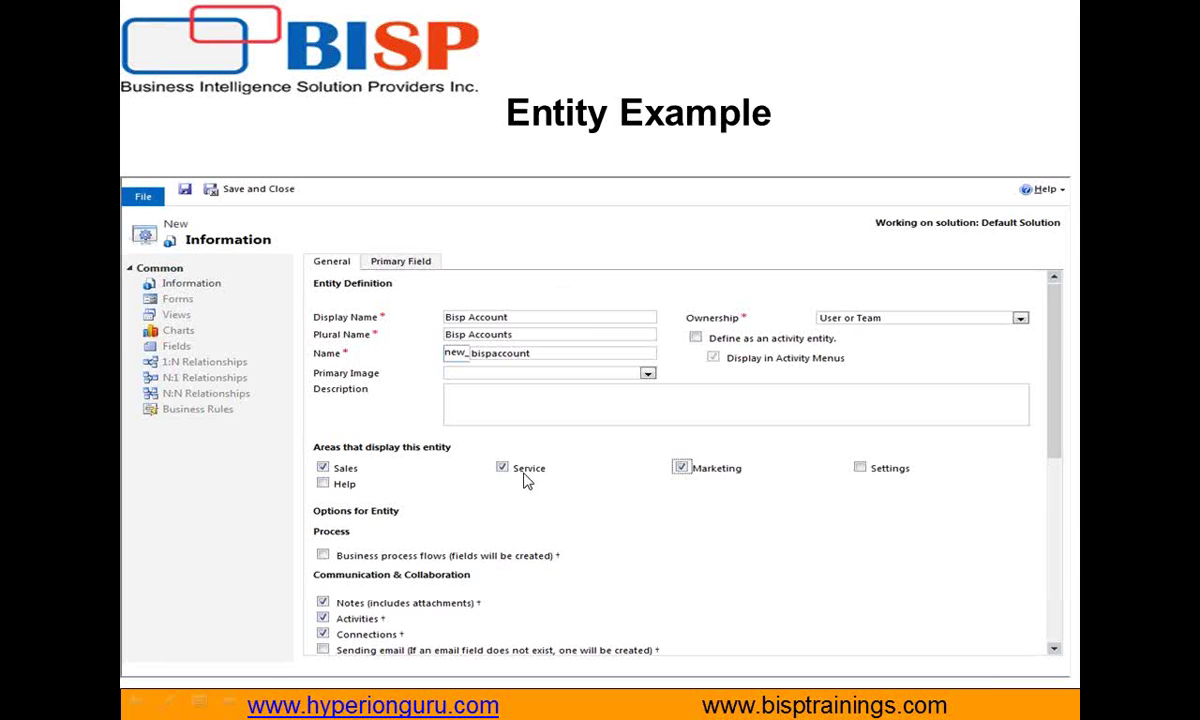
# Step: Exit the Entity Example slideshow and switch to the CRM dashboard in Internet Explorer
pyautogui.press('Escape')
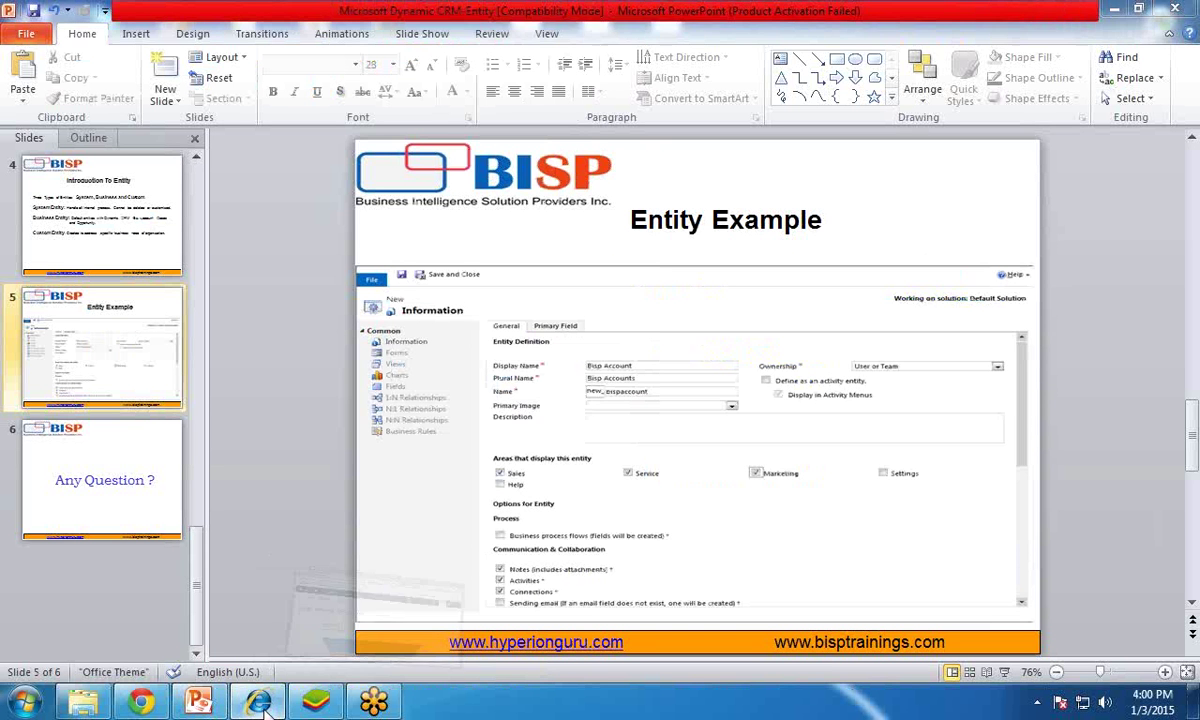
pyautogui.click(263, 706)
# Step: Maximize the browser and navigate from the Sales dashboard to the Settings Customization page
pyautogui.doubleClick(1037, 16)
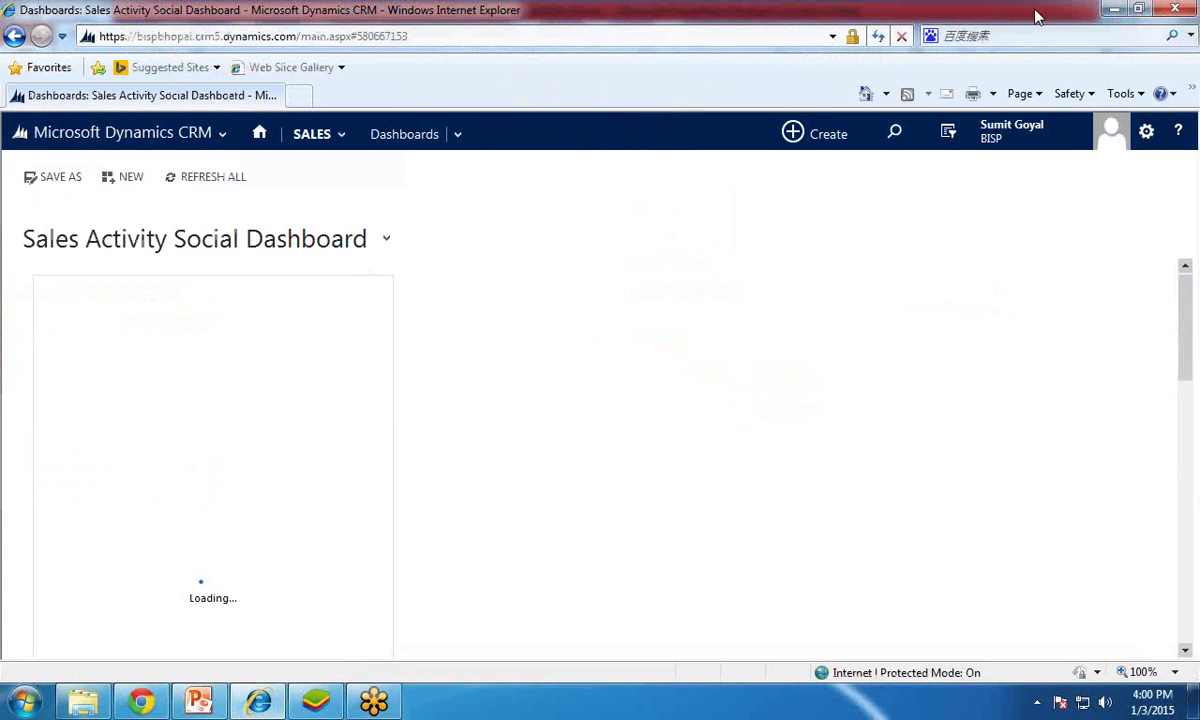
pyautogui.click(112, 137)
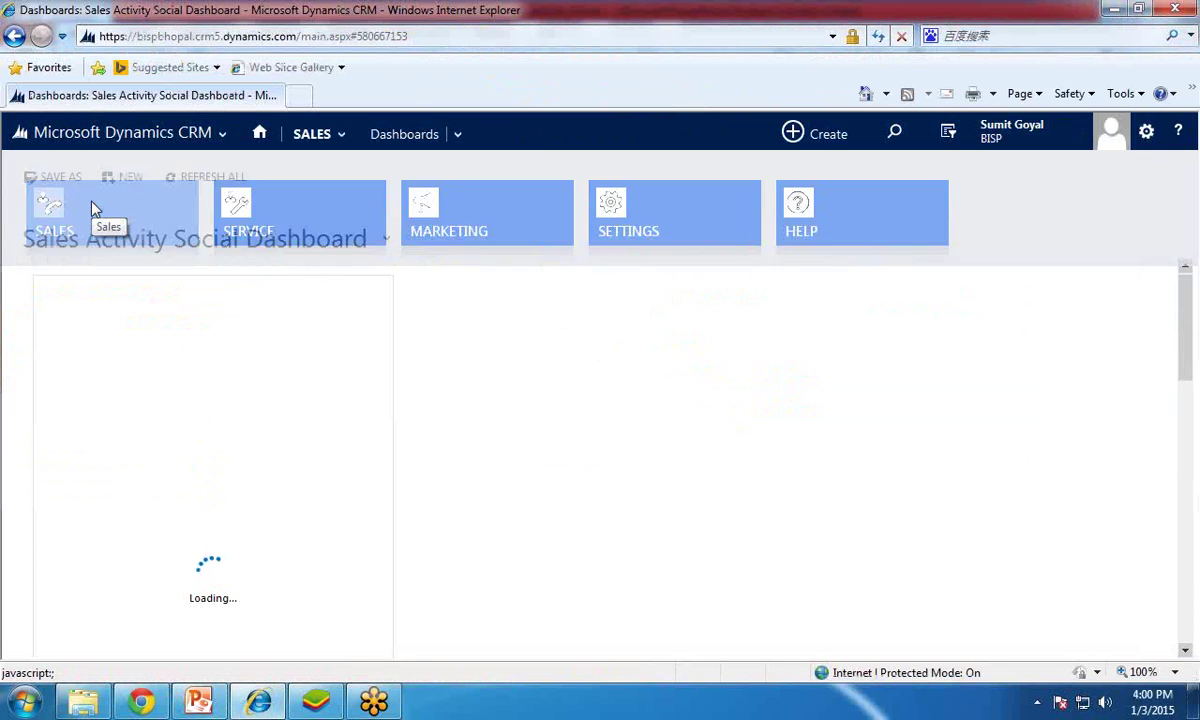
pyautogui.click(91, 207)
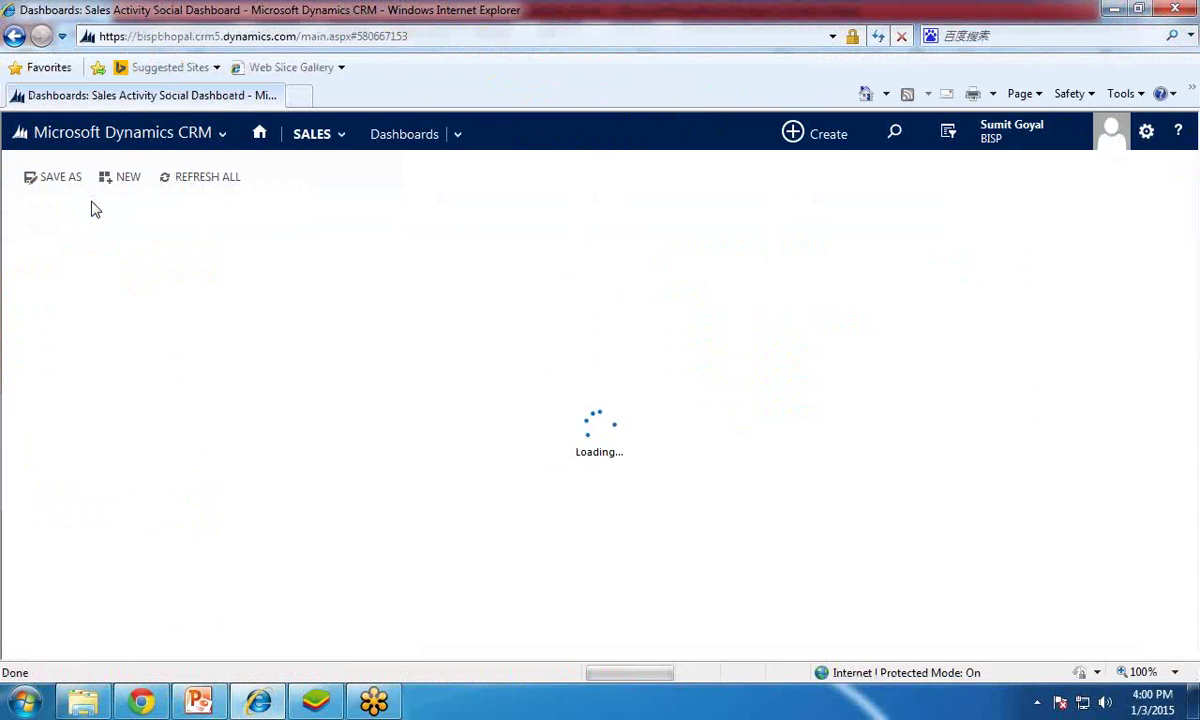
pyautogui.click(336, 144)
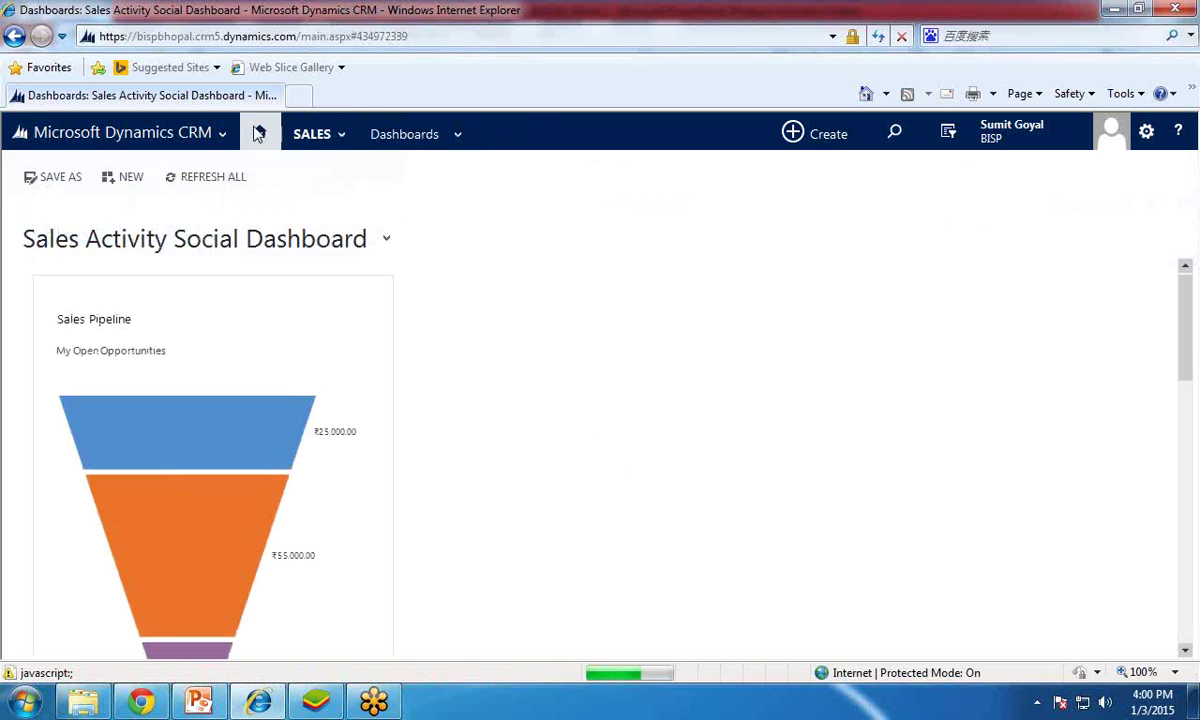
pyautogui.click(222, 142)
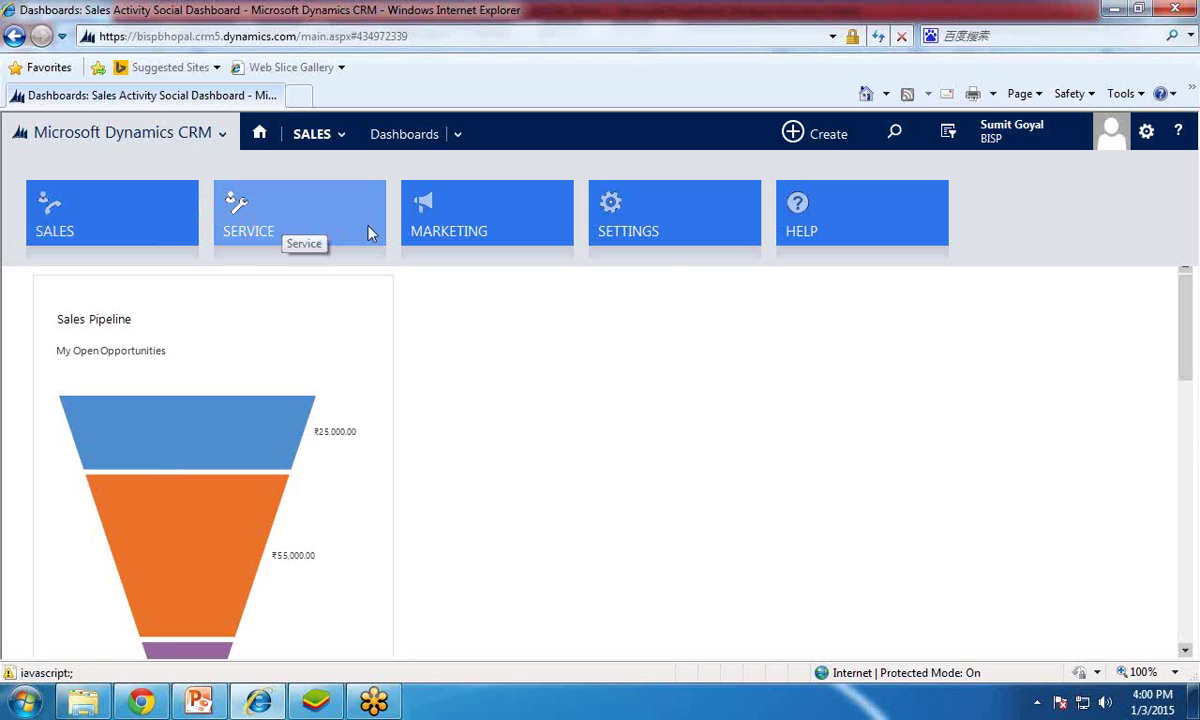
pyautogui.click(645, 234)
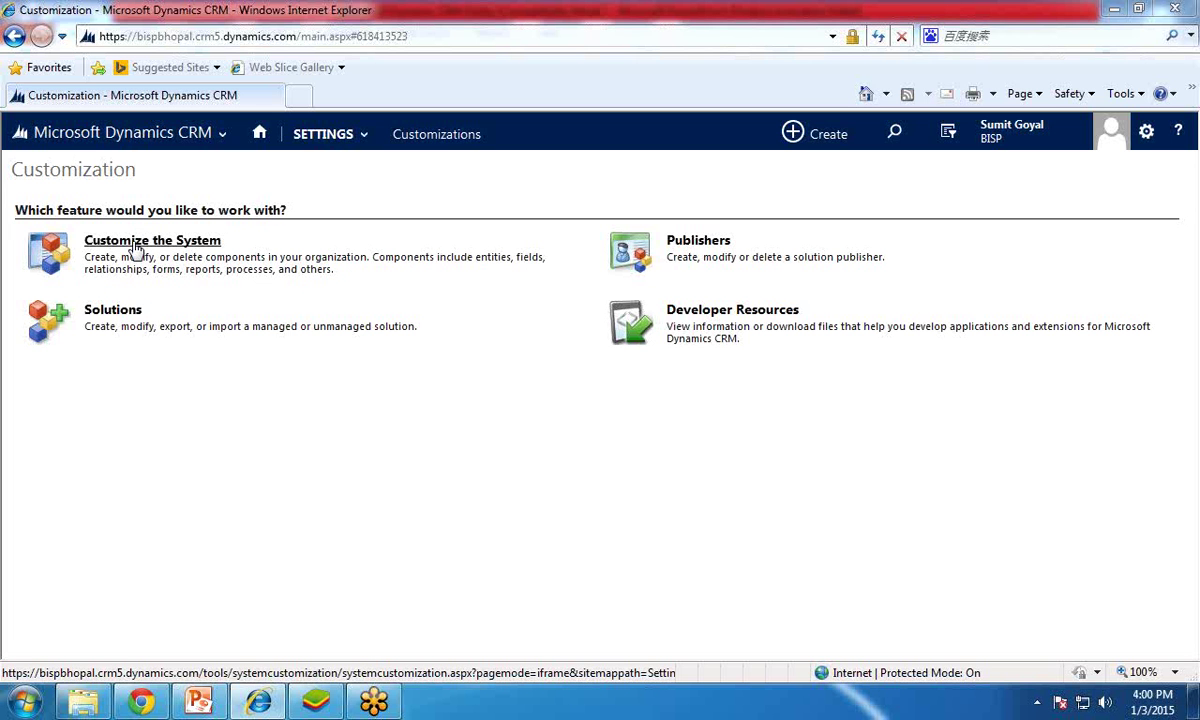
# Step: Open Customize the System and list the Default Solution's entities
pyautogui.click(137, 249)
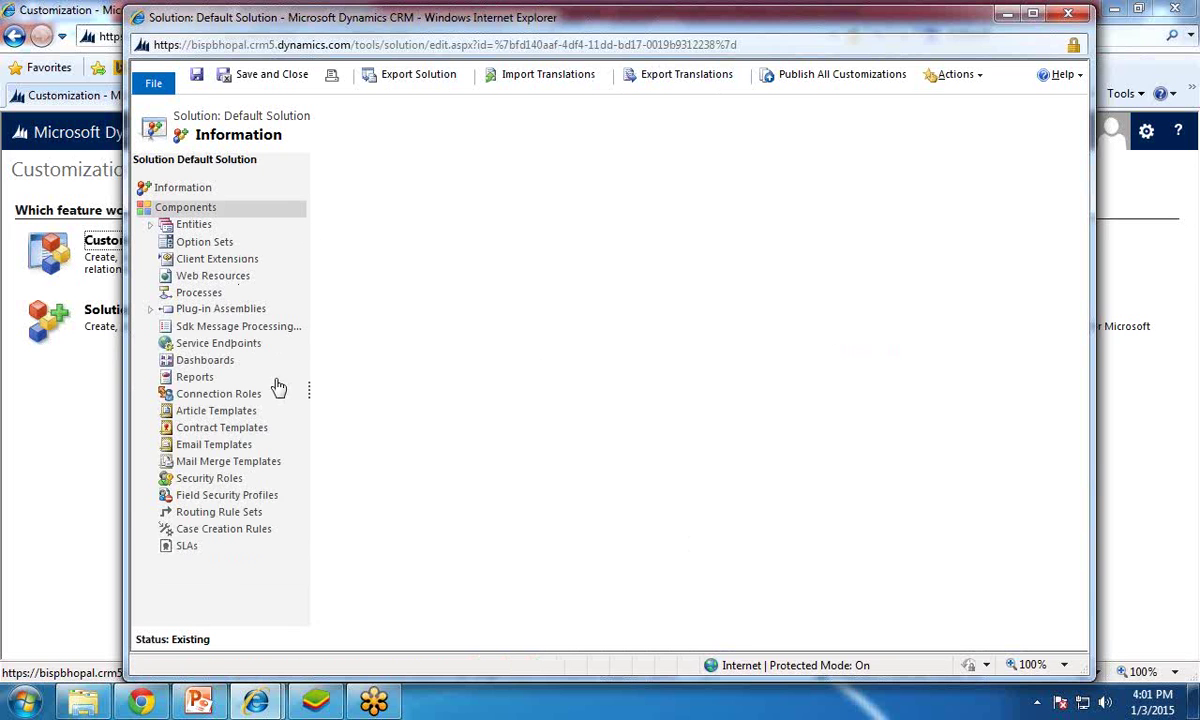
pyautogui.click(192, 229)
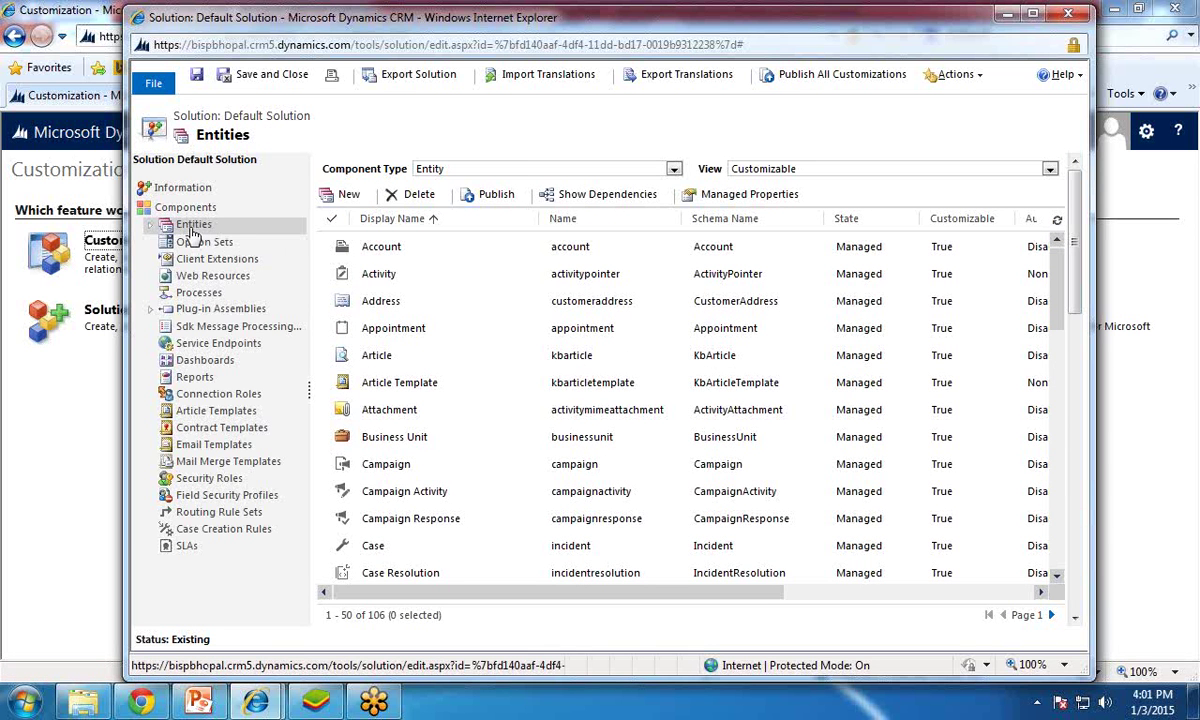
# Step: Start a new entity from the Default Solution's Entities list
pyautogui.click(344, 198)
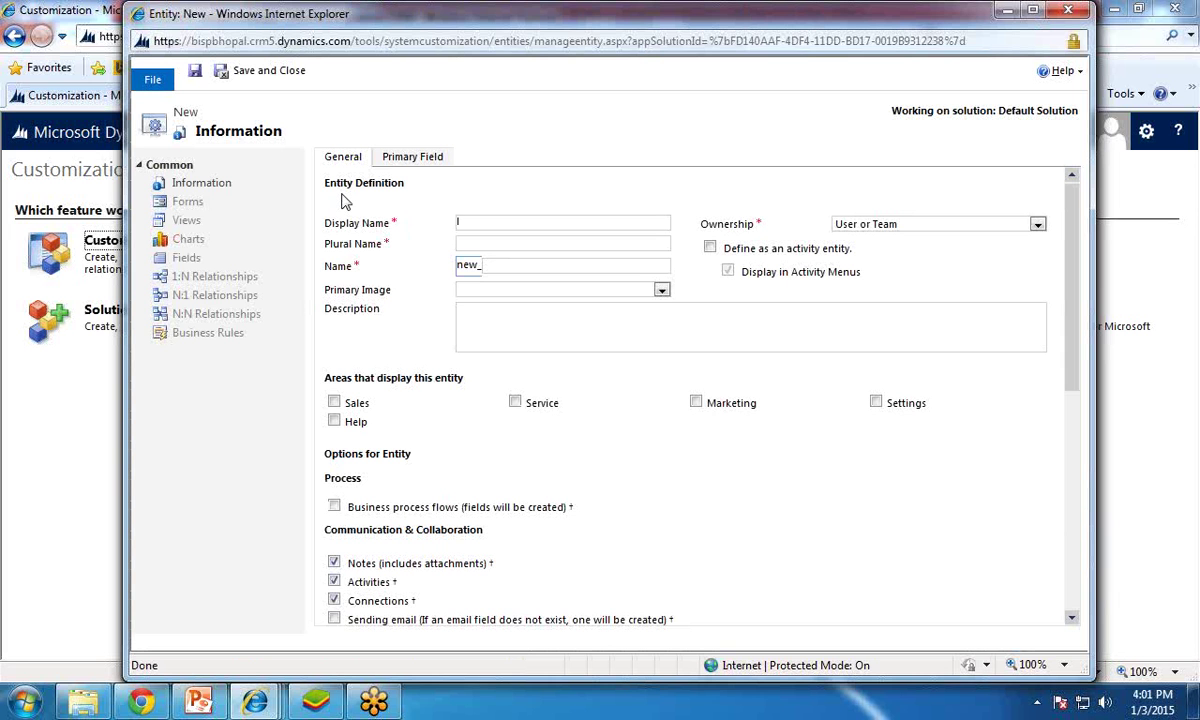
# Step: Name the entity 'Customer Info' and make its ownership Organization
pyautogui.write('Customer Info')
pyautogui.press('Tab')
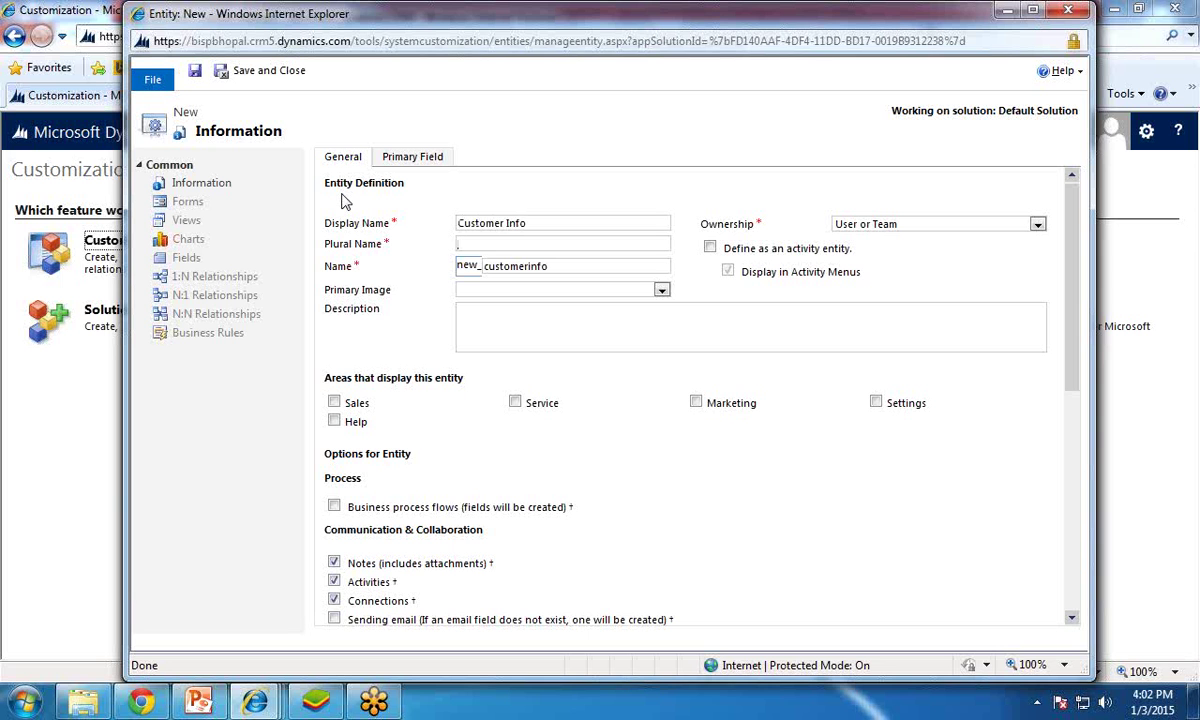
pyautogui.write('Customer Info')
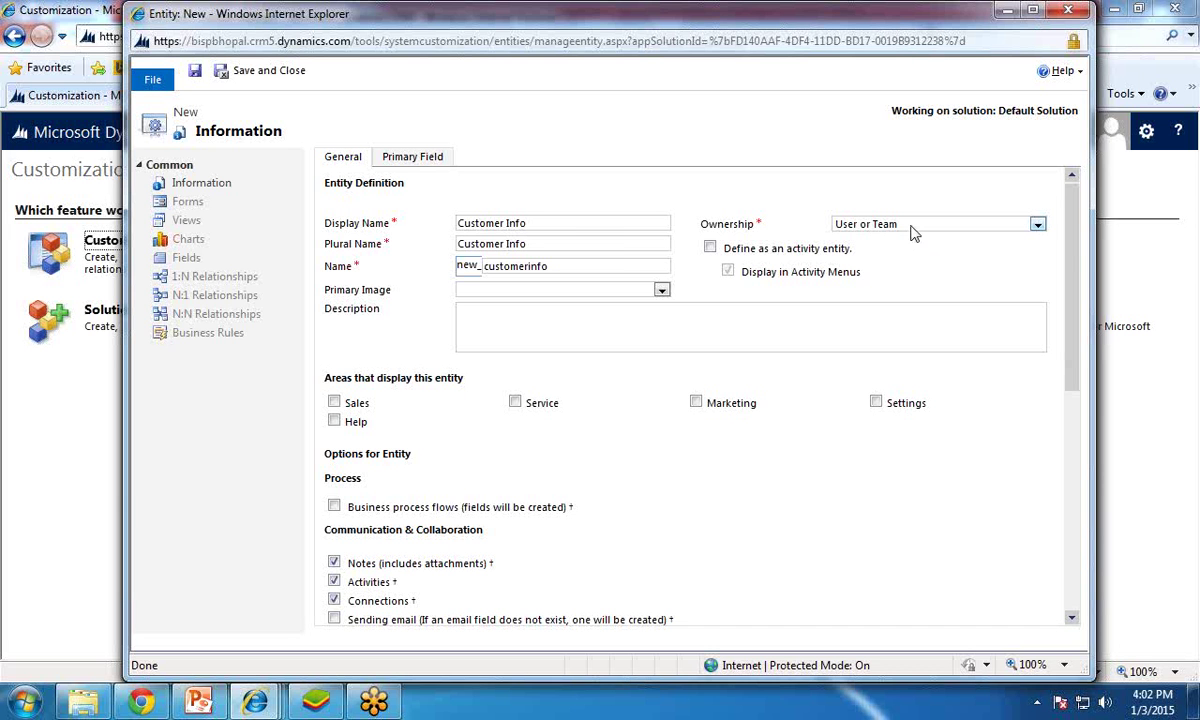
pyautogui.click(913, 233)
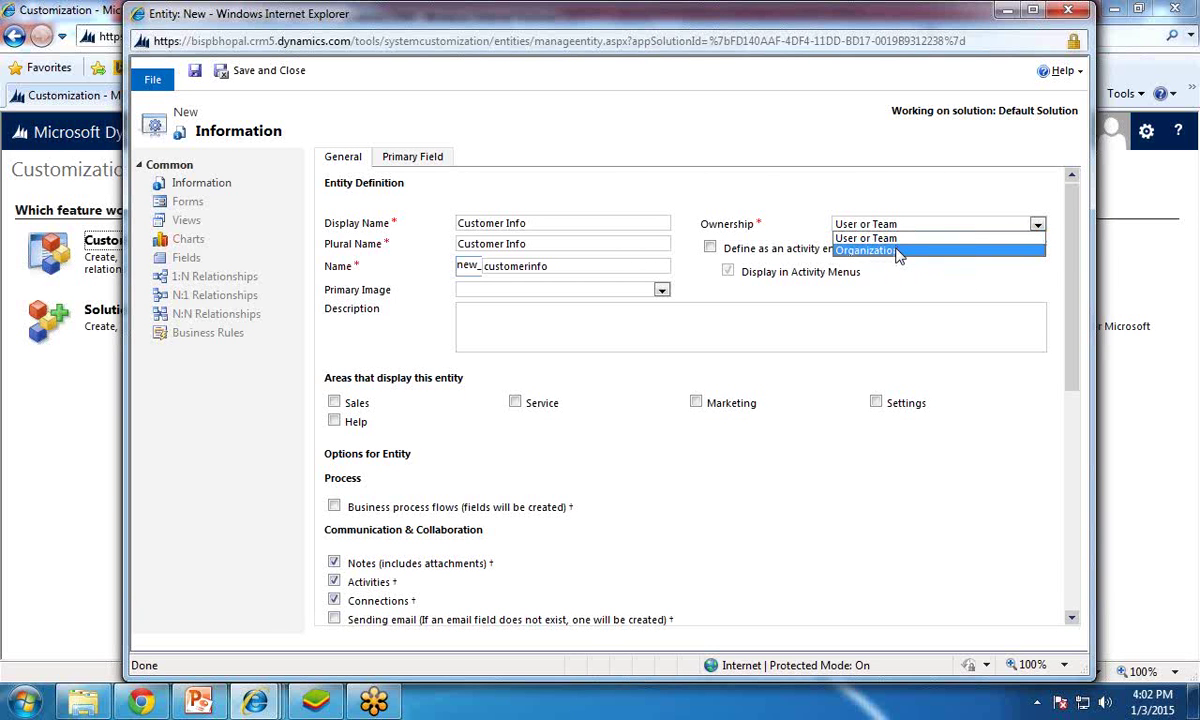
pyautogui.click(897, 251)
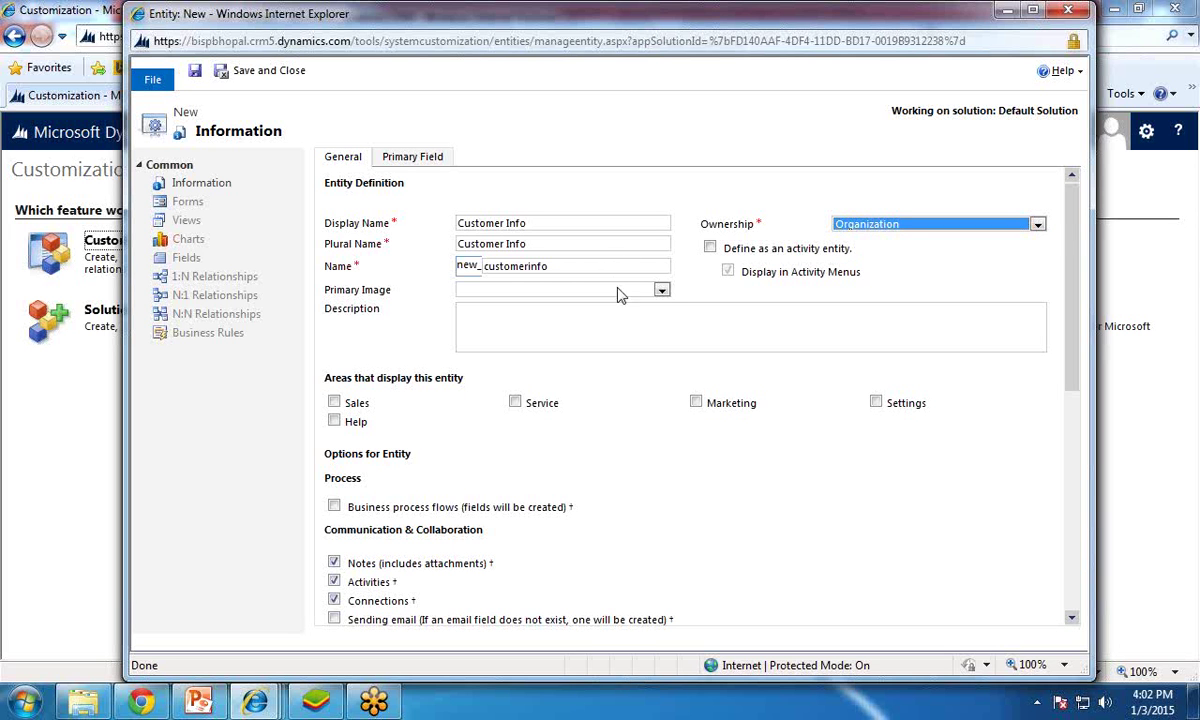
# Step: Set Primary Image to [None] and display the entity in Sales, Service and Marketing
pyautogui.click(663, 291)
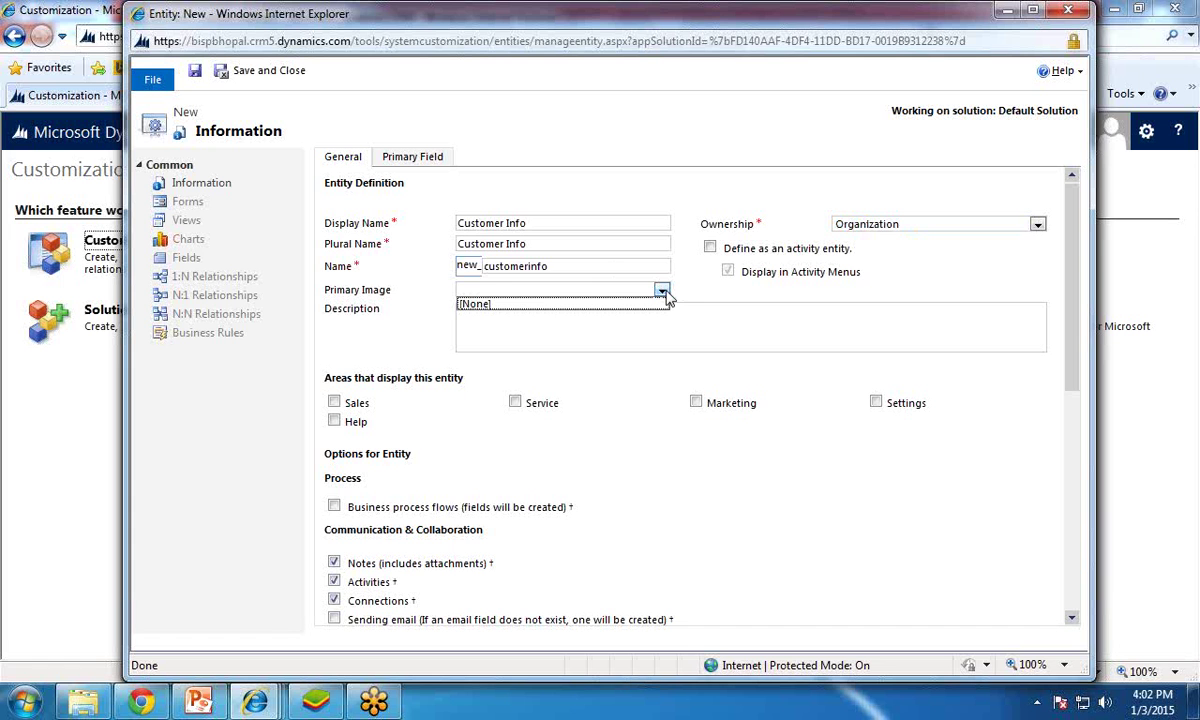
pyautogui.click(663, 291)
pyautogui.click(663, 291)
pyautogui.click(481, 305)
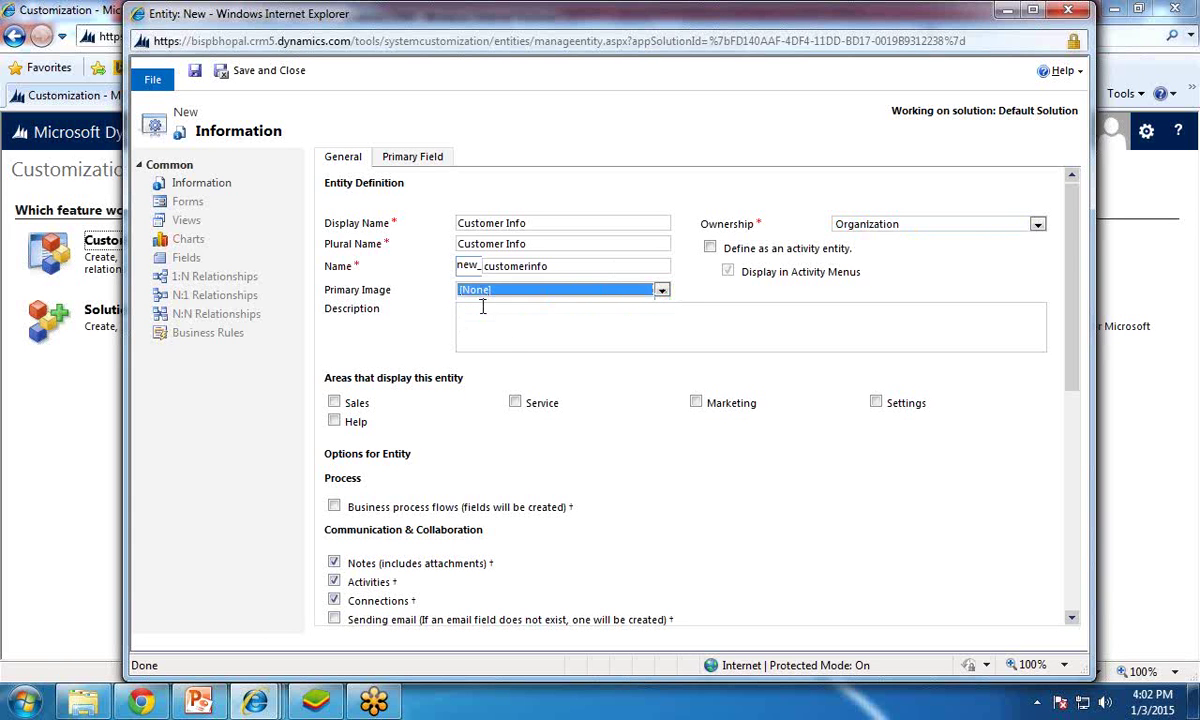
pyautogui.click(482, 308)
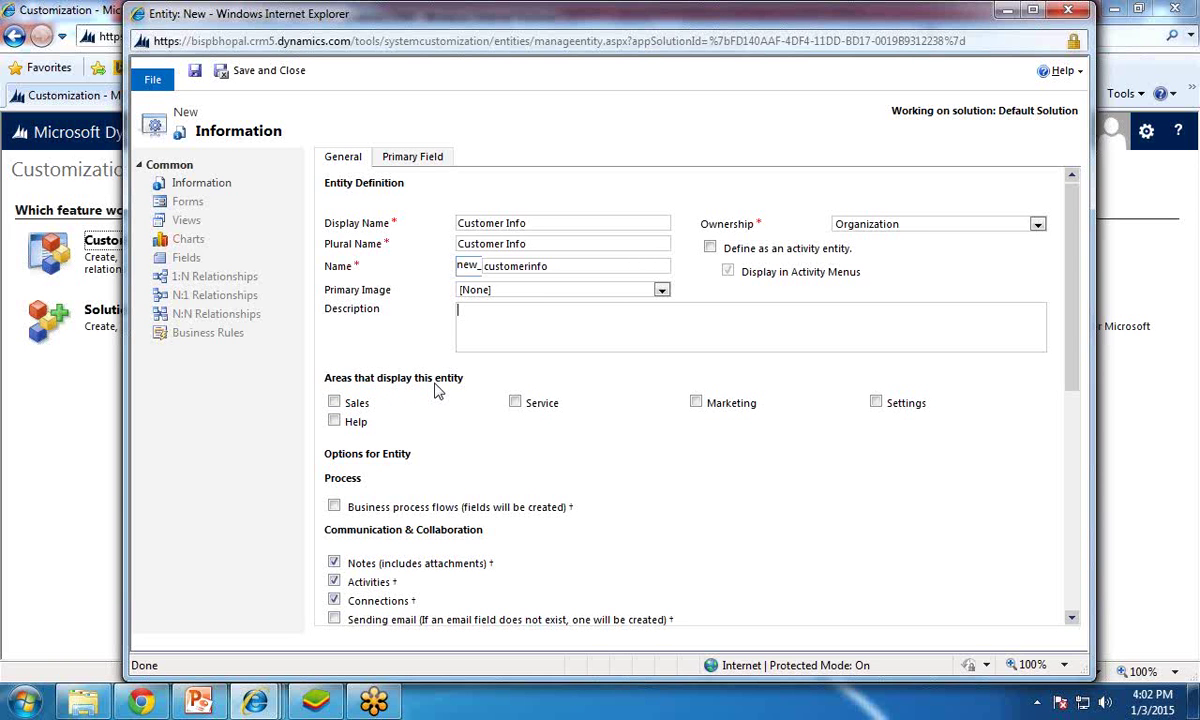
pyautogui.click(335, 404)
pyautogui.click(515, 403)
pyautogui.click(696, 403)
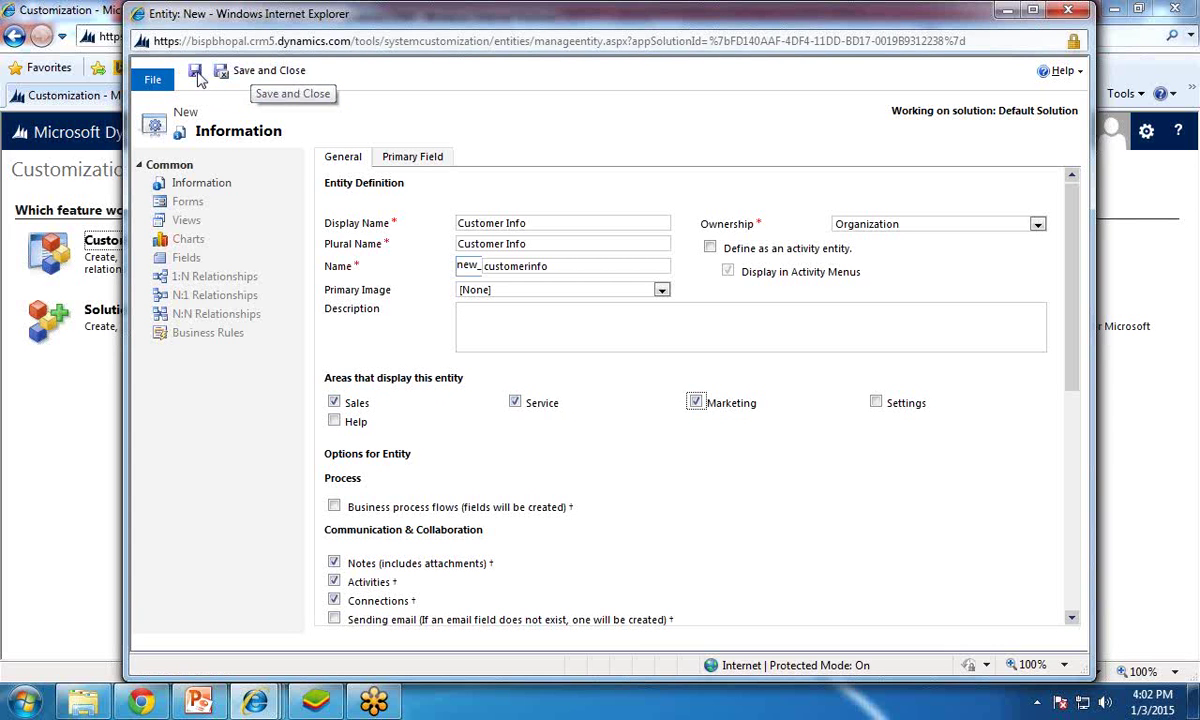
# Step: Save and publish Customer Info, then close it back to the entity list
pyautogui.click(195, 76)
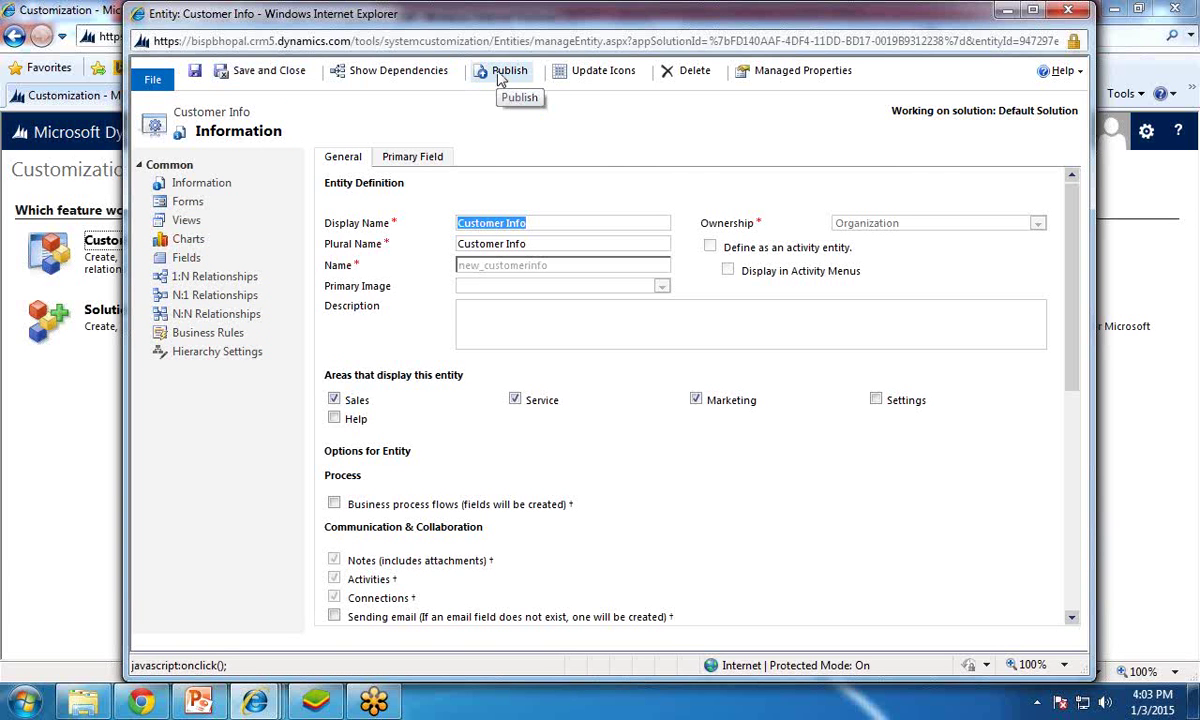
pyautogui.click(501, 76)
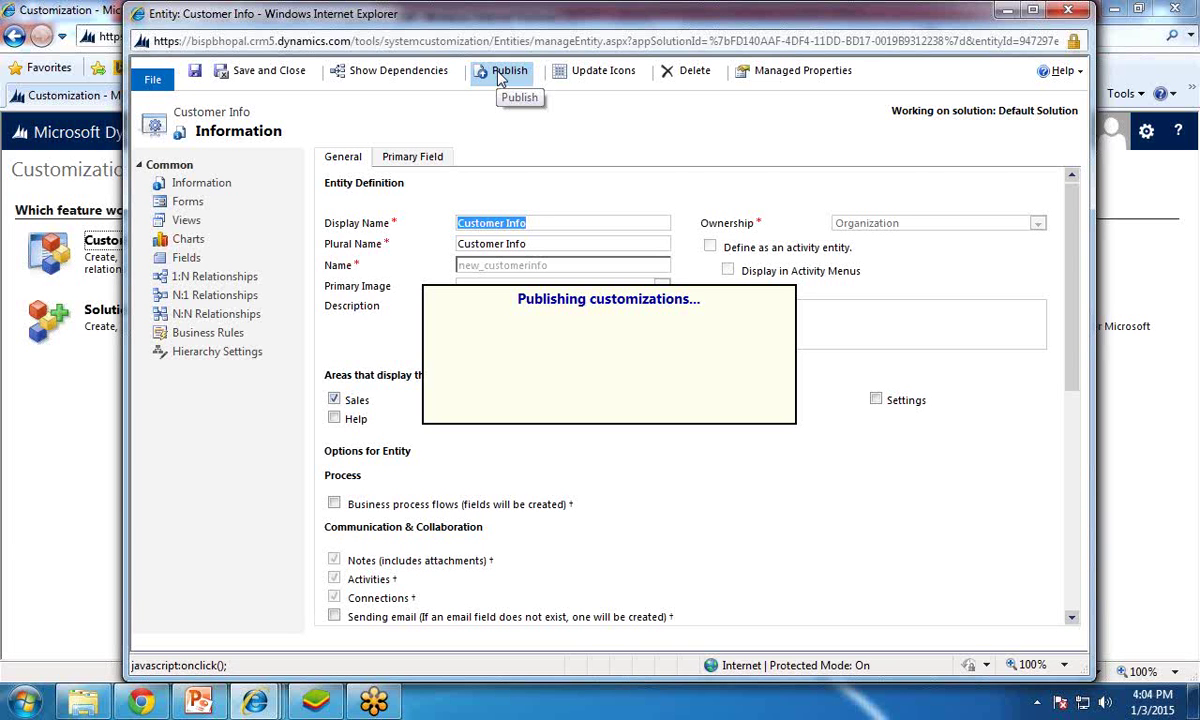
pyautogui.click(255, 72)
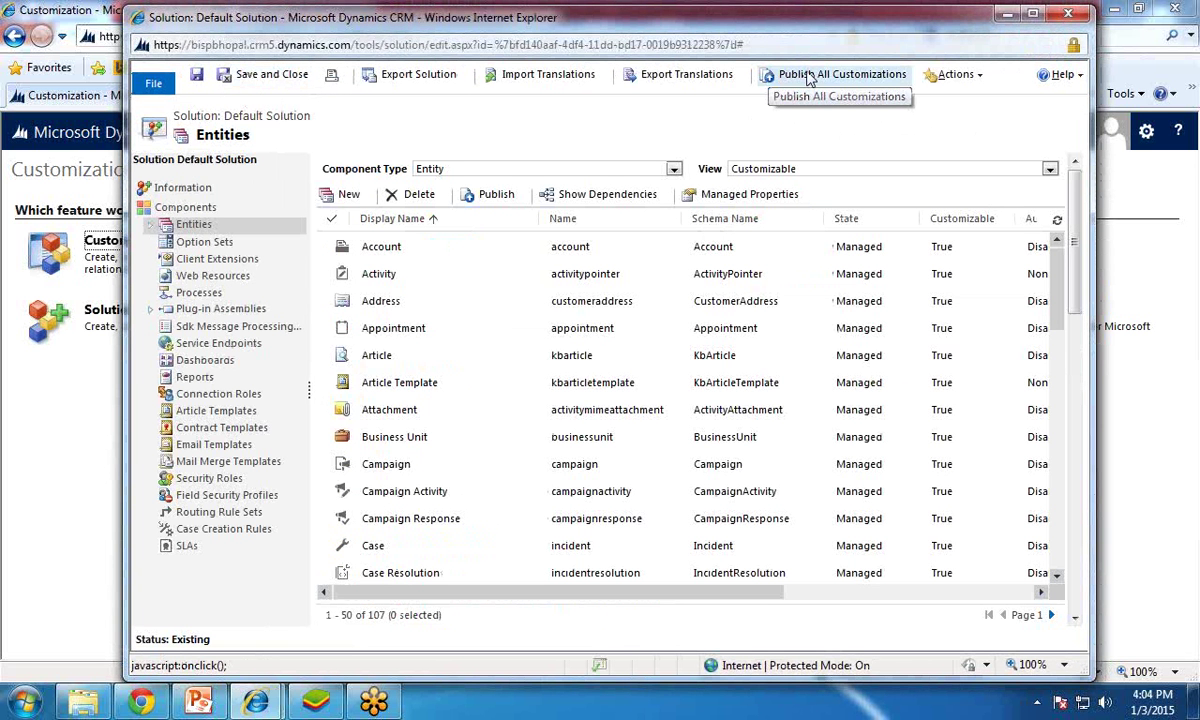
# Step: Publish all customizations and open the Customer Info entity's Forms list
pyautogui.click(810, 79)
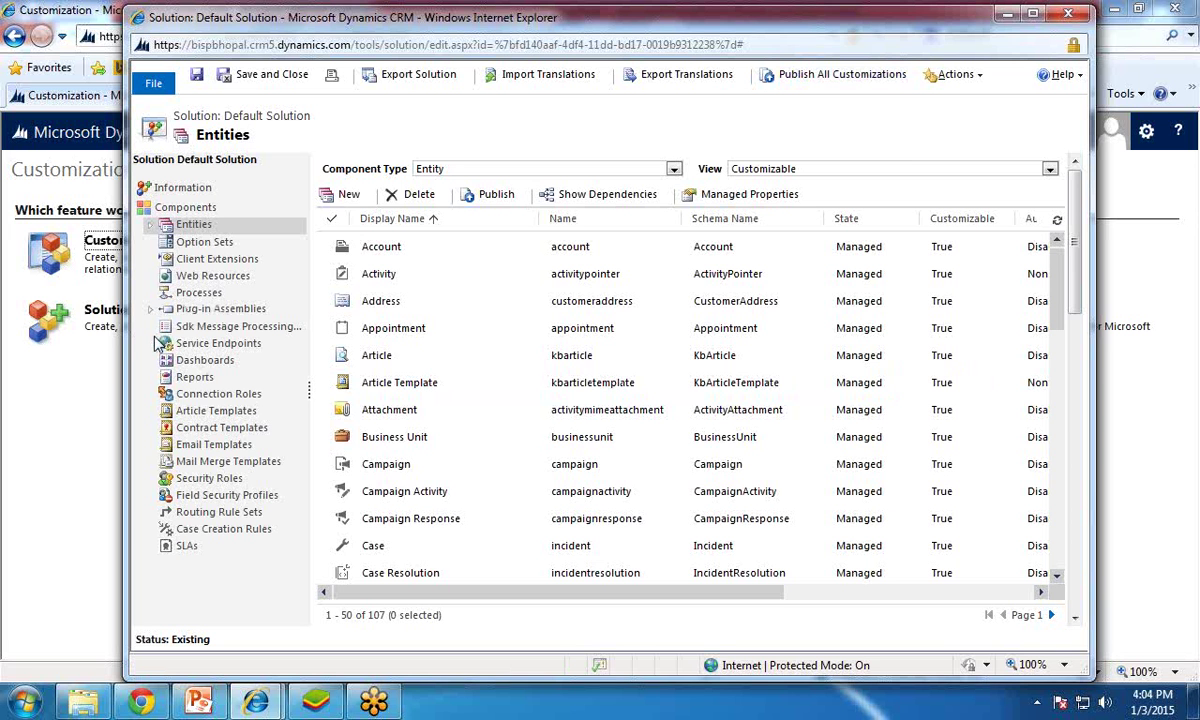
pyautogui.click(152, 232)
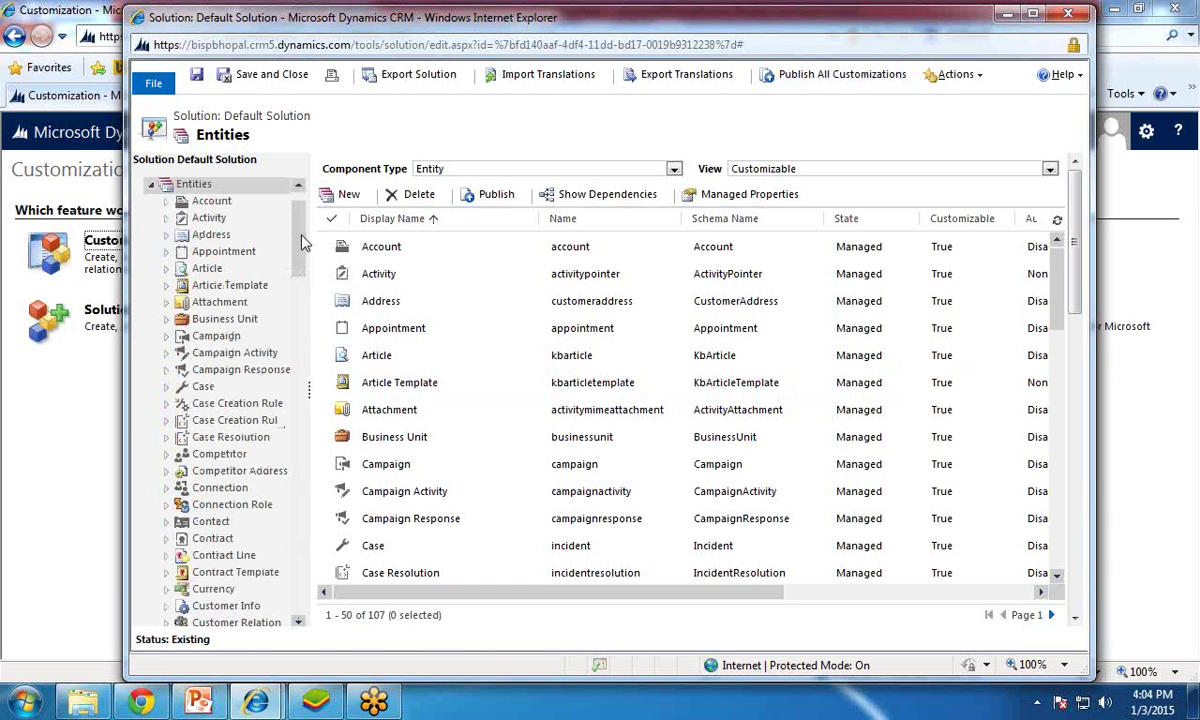
pyautogui.scroll(-2, 302, 245)
pyautogui.moveTo(302, 245); pyautogui.dragTo(302, 289)
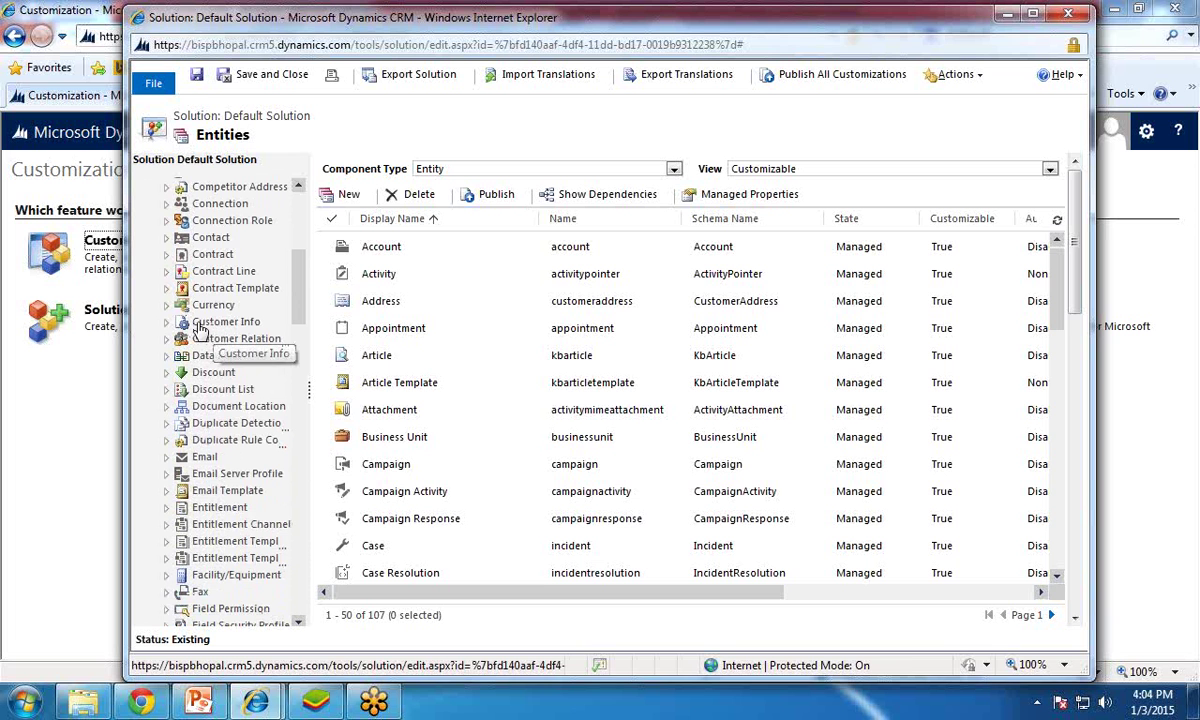
pyautogui.click(166, 321)
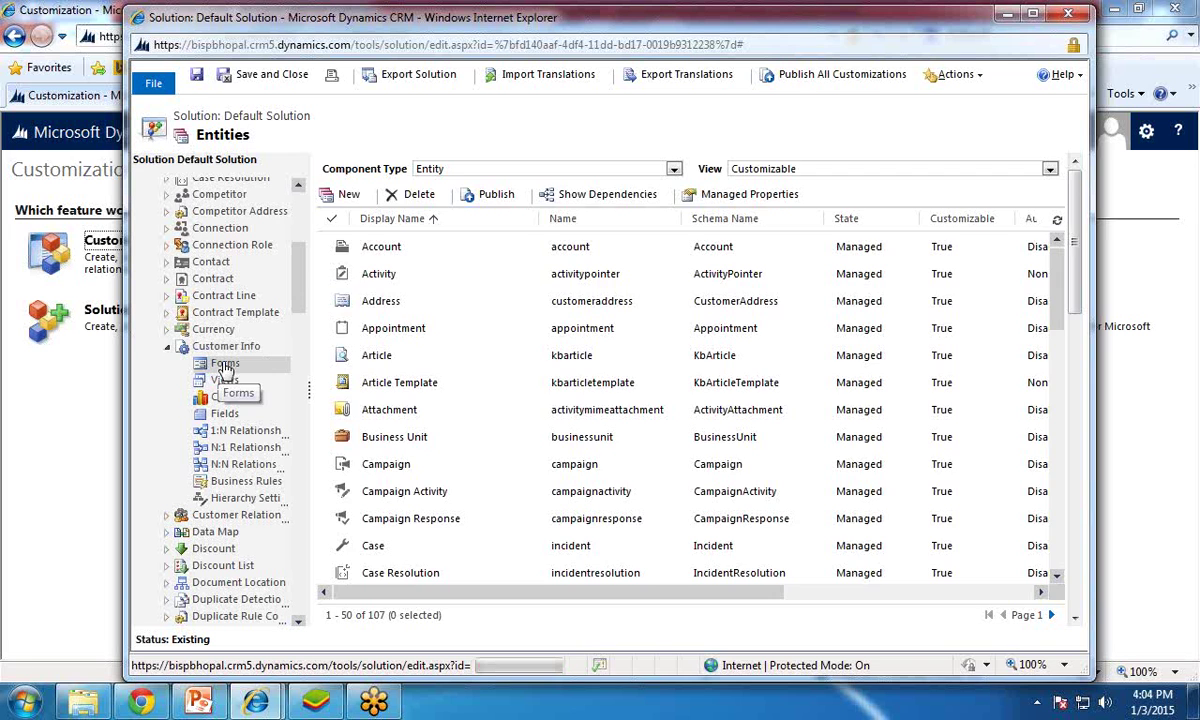
pyautogui.click(225, 366)
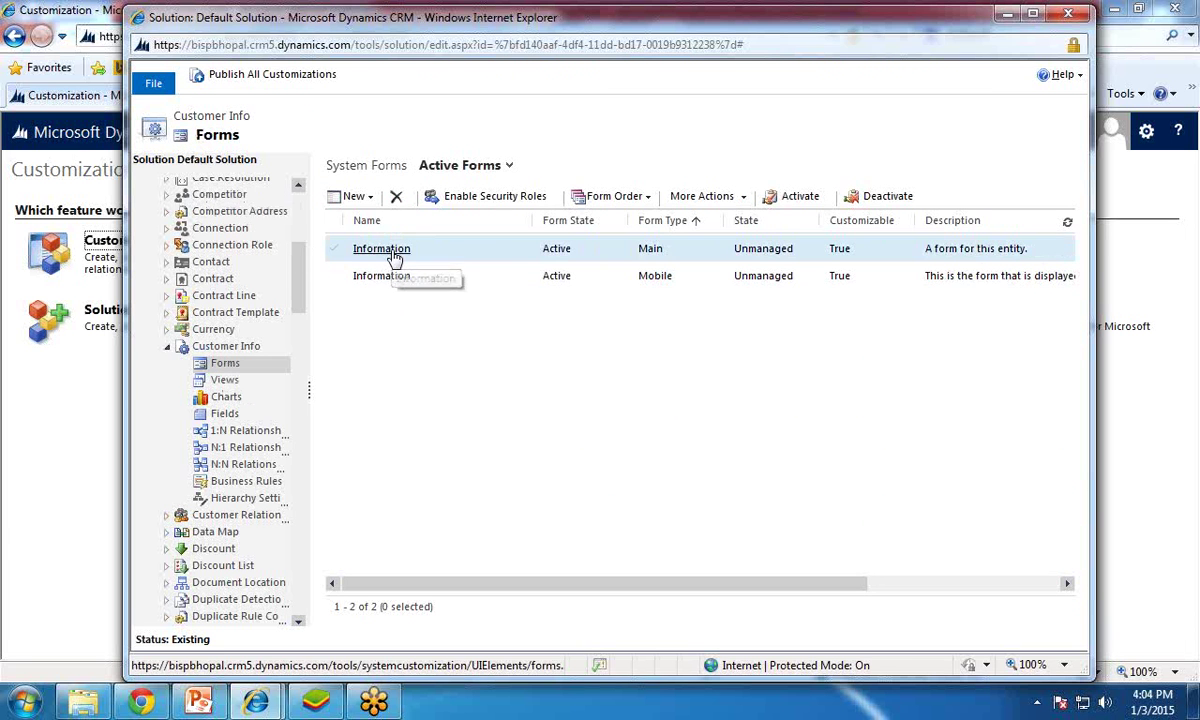
# Step: Create a new Main Form for Customer Info and place the Created By field in General
pyautogui.click(370, 198)
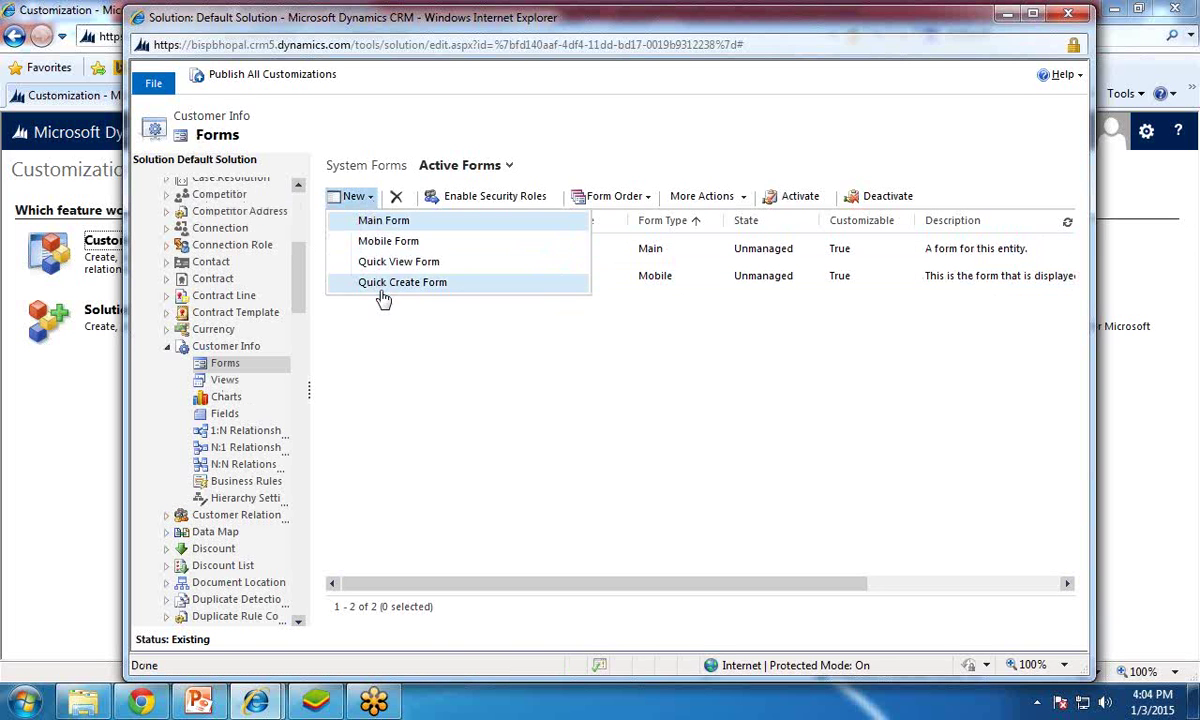
pyautogui.click(389, 222)
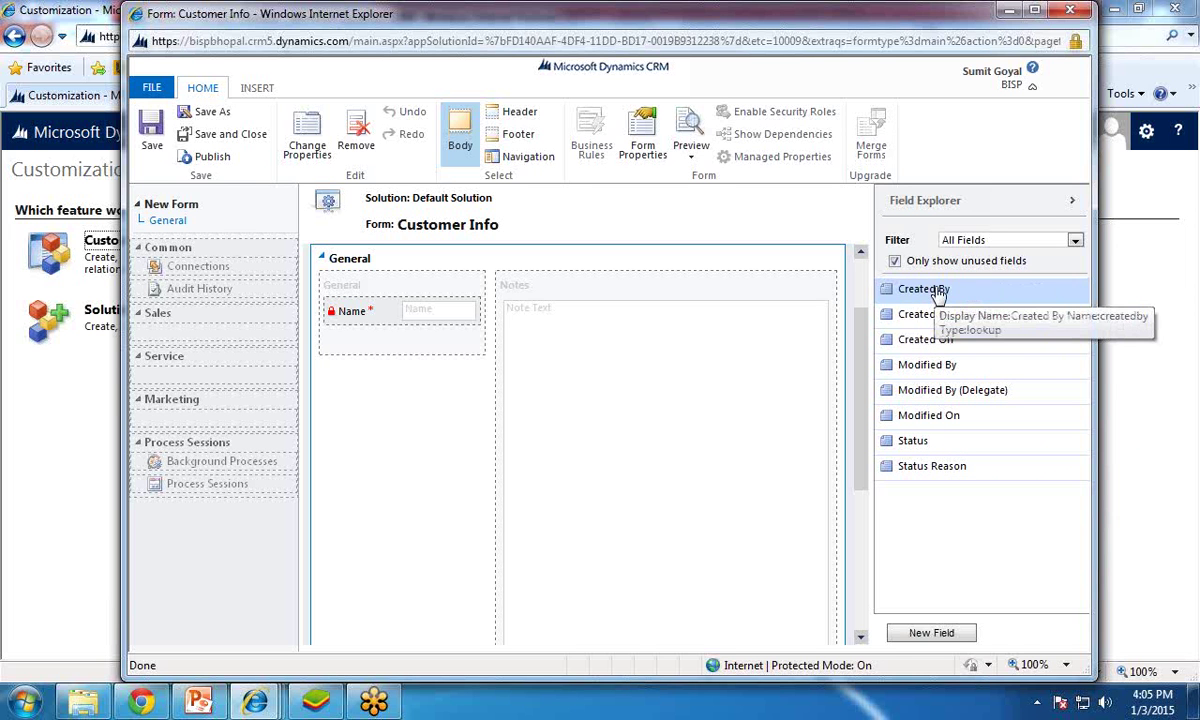
pyautogui.moveTo(885, 289); pyautogui.dragTo(372, 348)
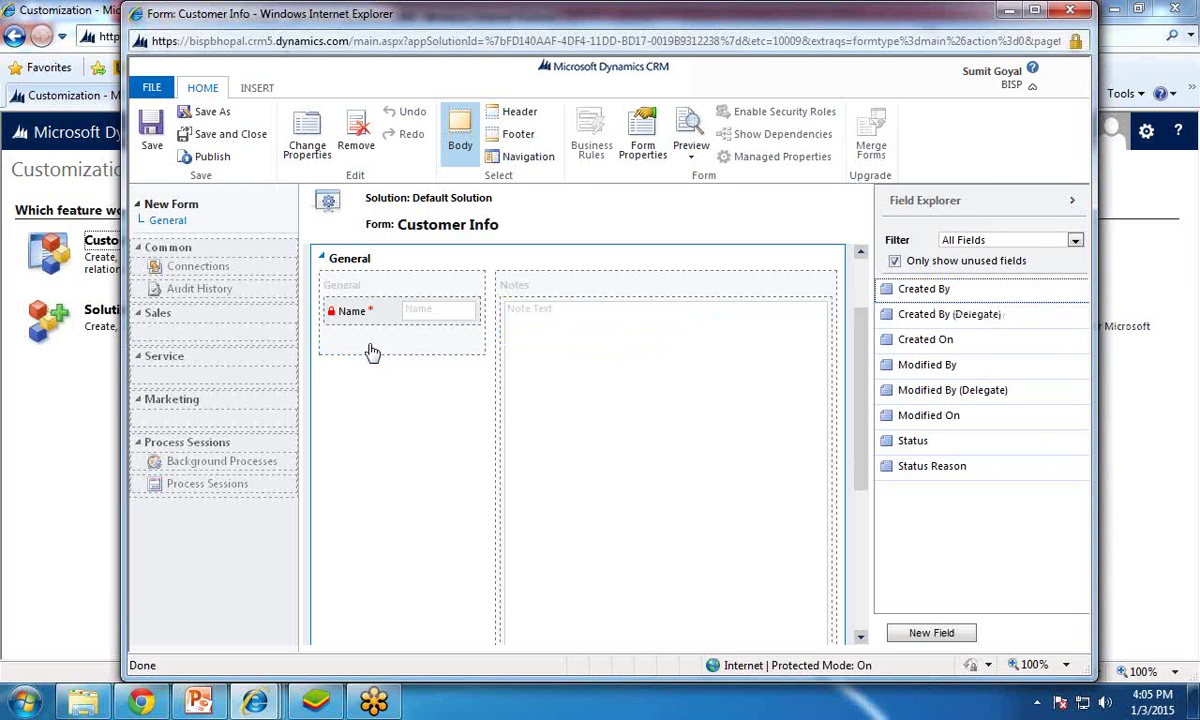
pyautogui.moveTo(937, 302); pyautogui.dragTo(356, 340)
pyautogui.moveTo(919, 300); pyautogui.dragTo(394, 343)
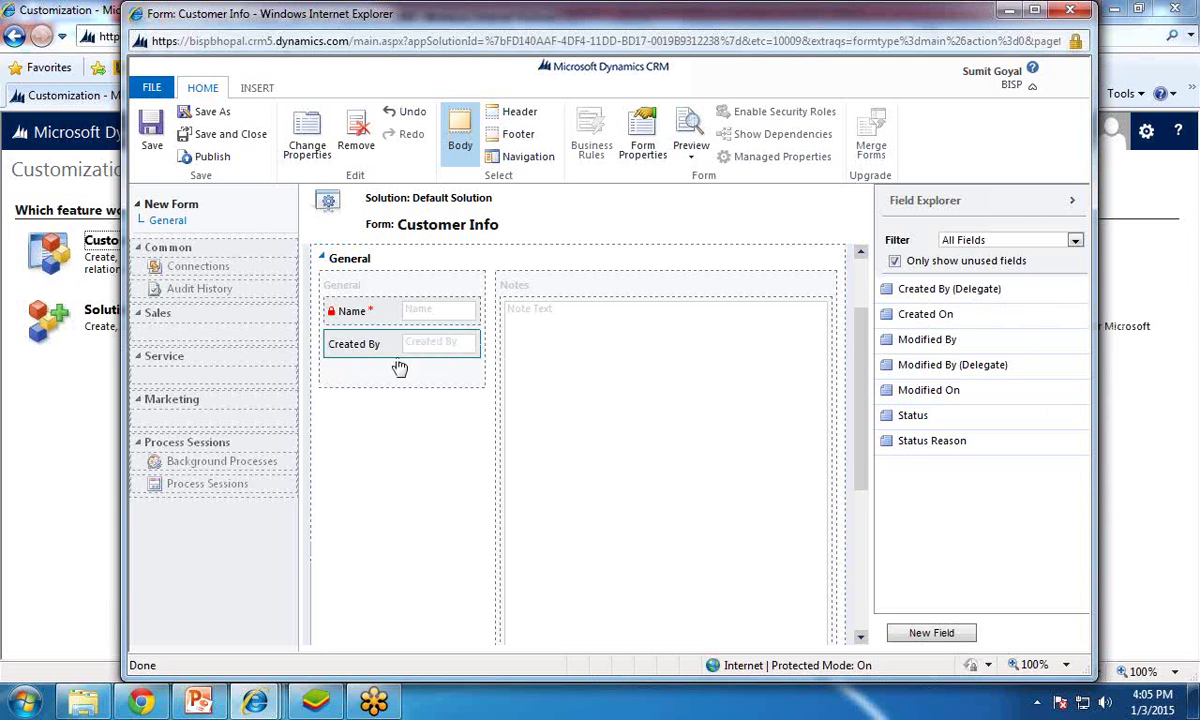
pyautogui.moveTo(372, 343); pyautogui.dragTo(860, 325)
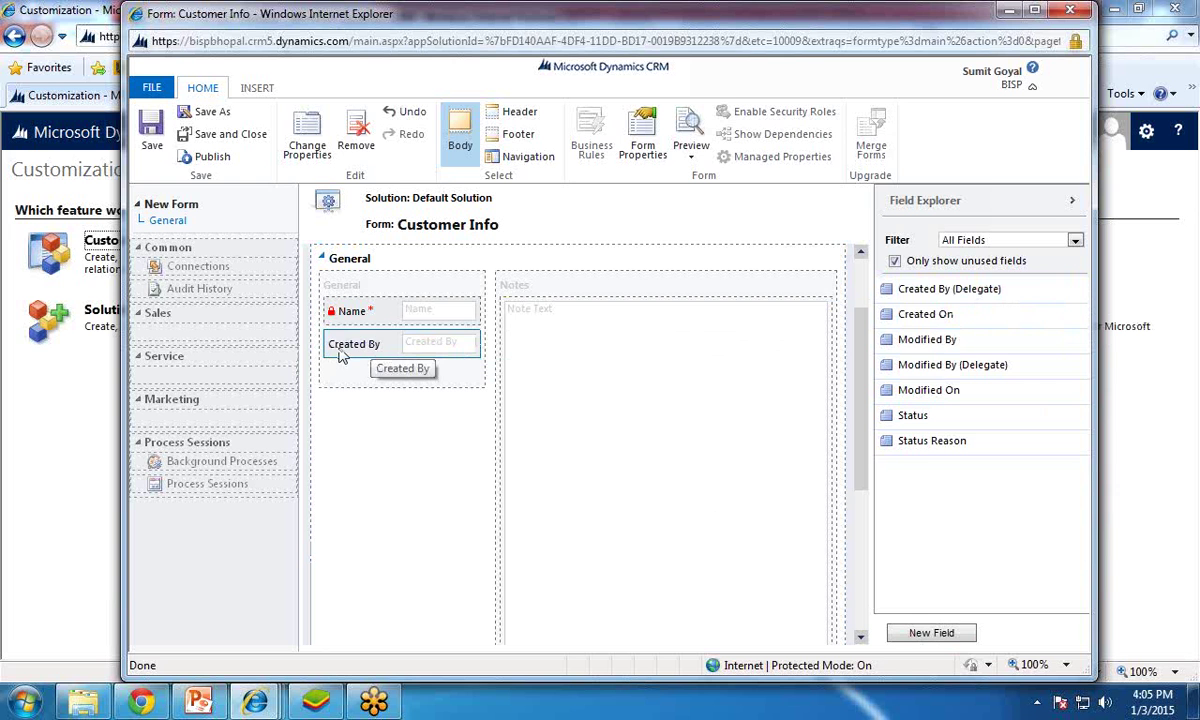
pyautogui.click(358, 133)
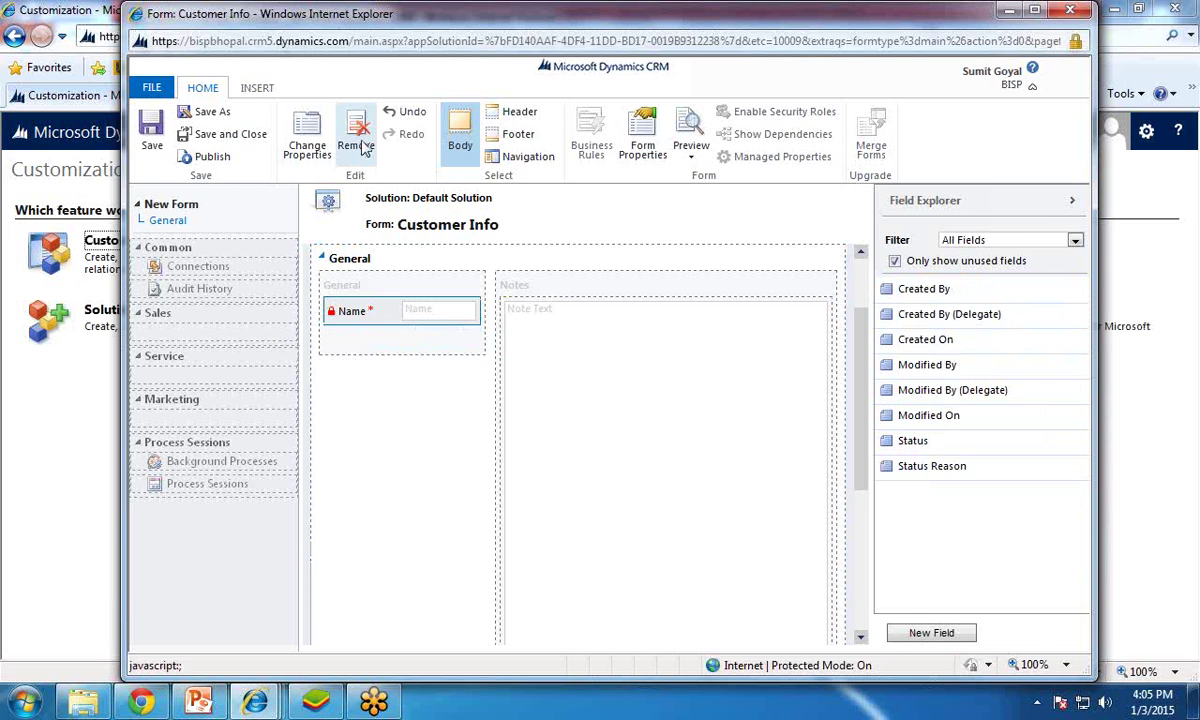
# Step: Start a new field named 'Business Address', left Optional and searchable
pyautogui.click(945, 634)
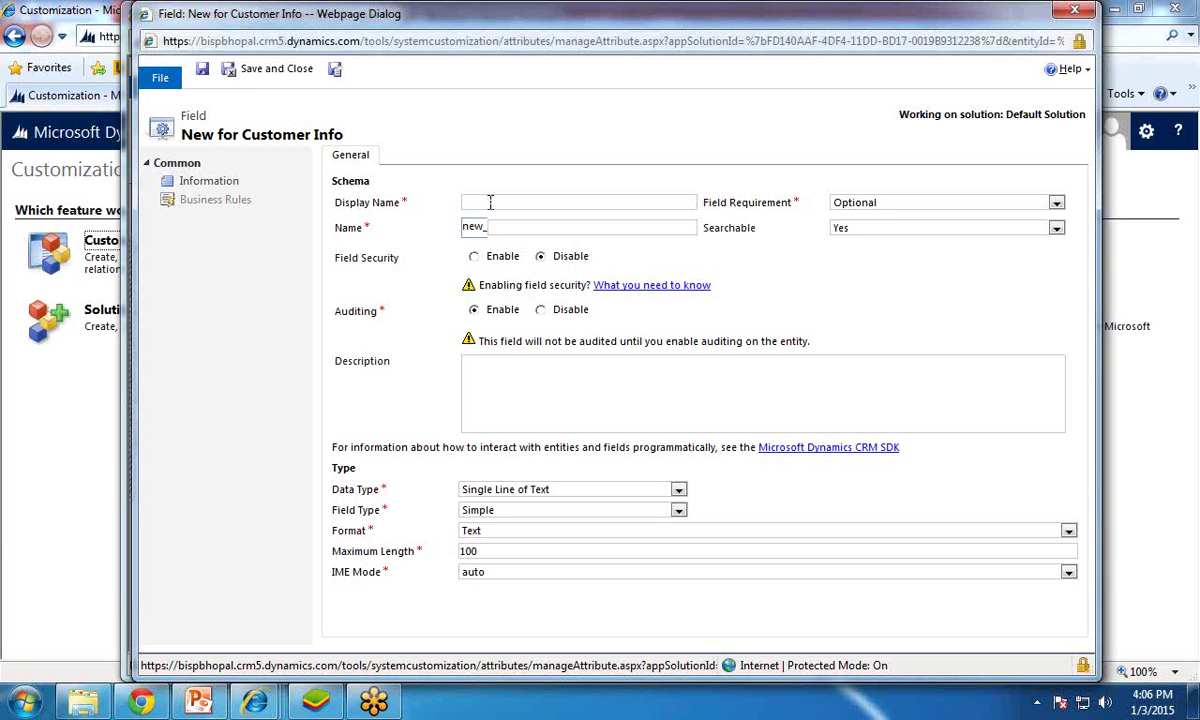
pyautogui.write('Addres')
pyautogui.press('BackSpace')
pyautogui.press('BackSpace')
pyautogui.press('BackSpace')
pyautogui.press('BackSpace')
pyautogui.press('BackSpace')
pyautogui.write('Business Address')
pyautogui.press('Tab')
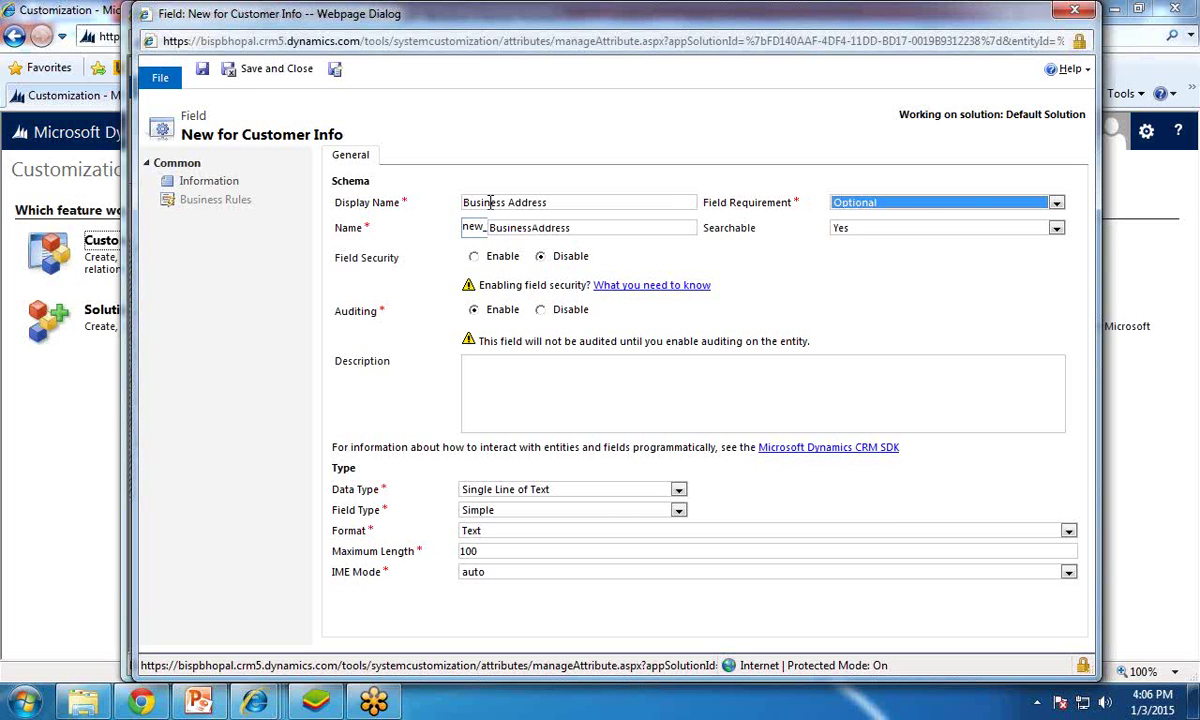
pyautogui.click(920, 206)
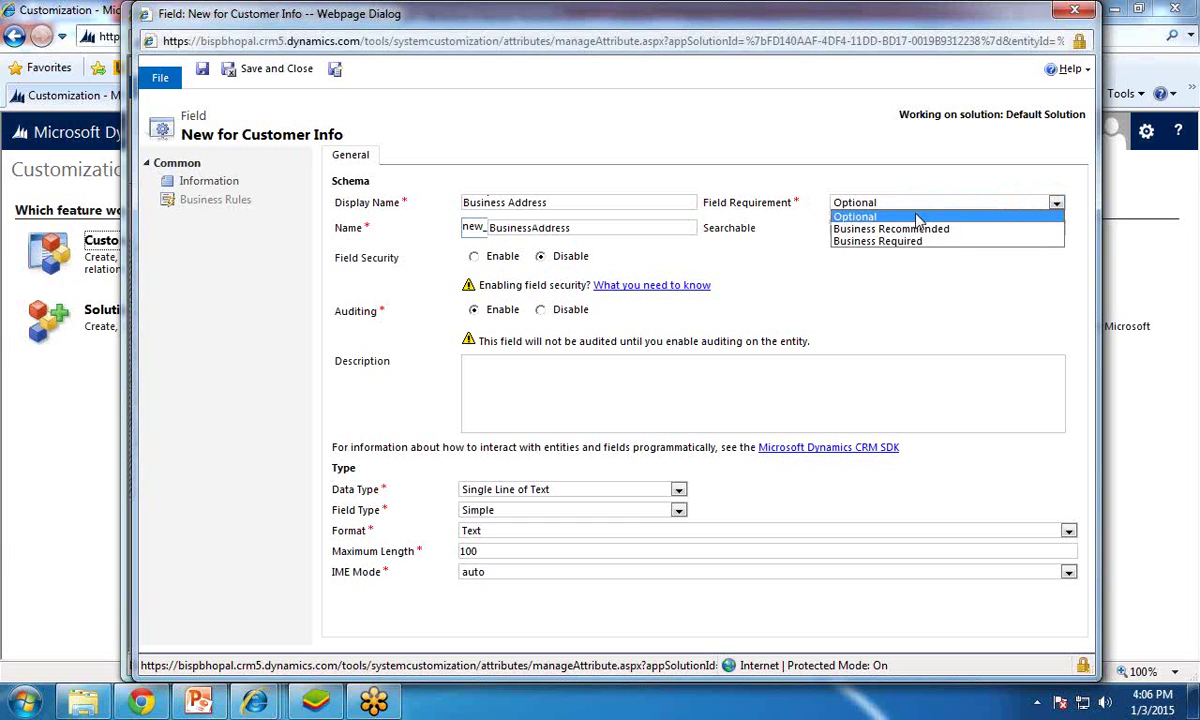
pyautogui.click(852, 217)
pyautogui.click(855, 235)
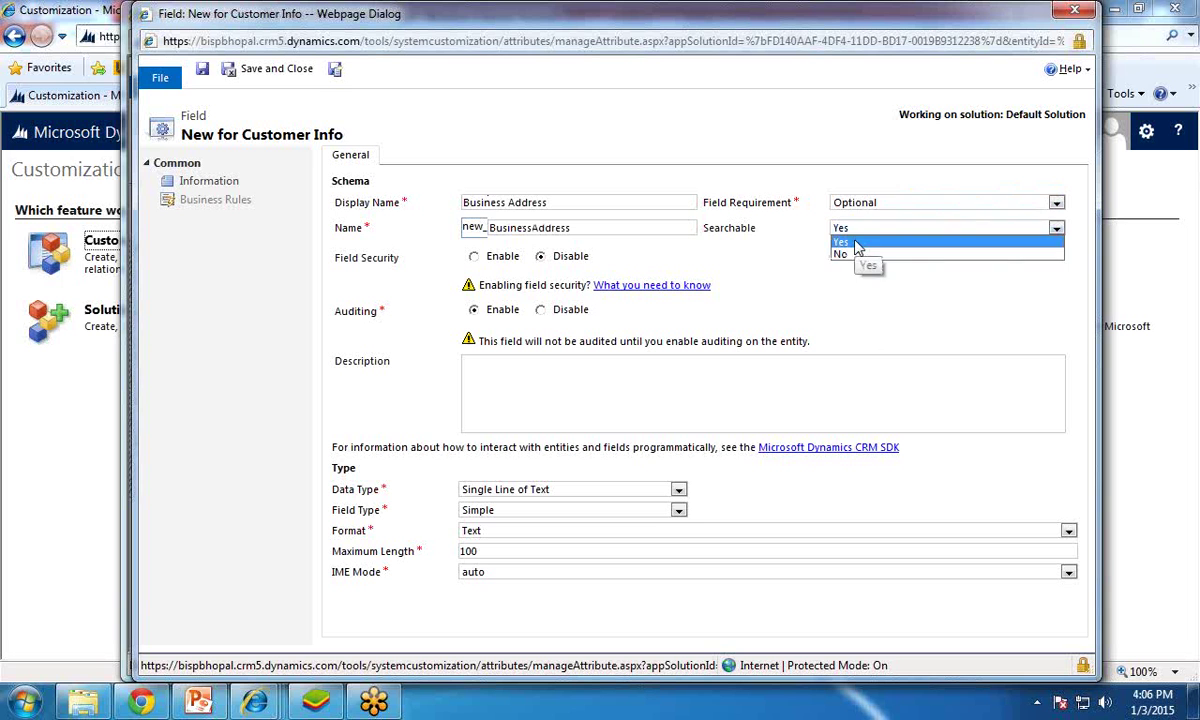
pyautogui.click(857, 246)
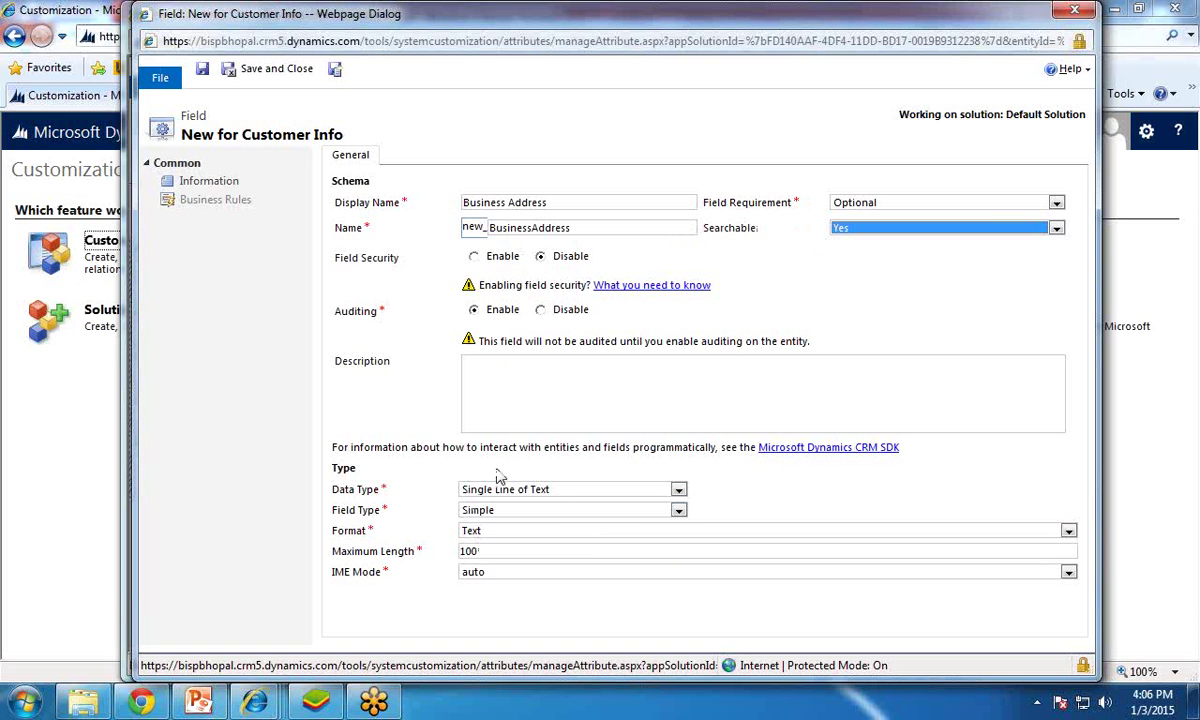
# Step: Make Business Address Multiple Lines of Text with IME mode auto, and save it
pyautogui.click(380, 447)
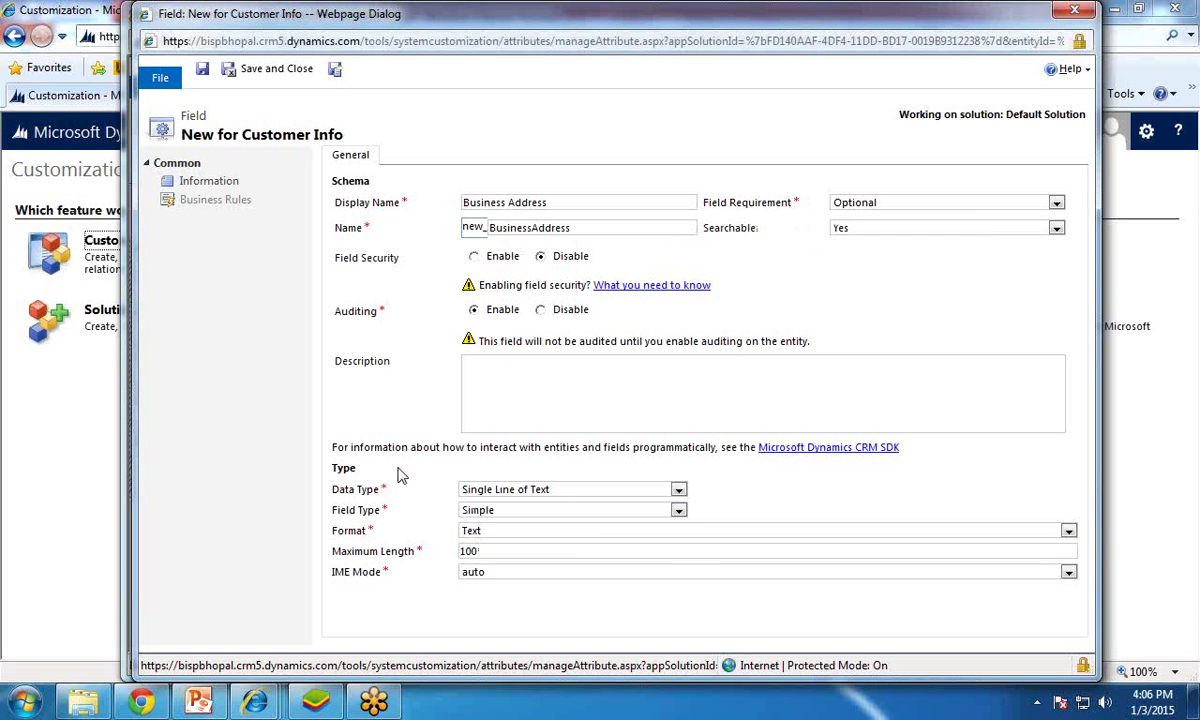
pyautogui.click(525, 492)
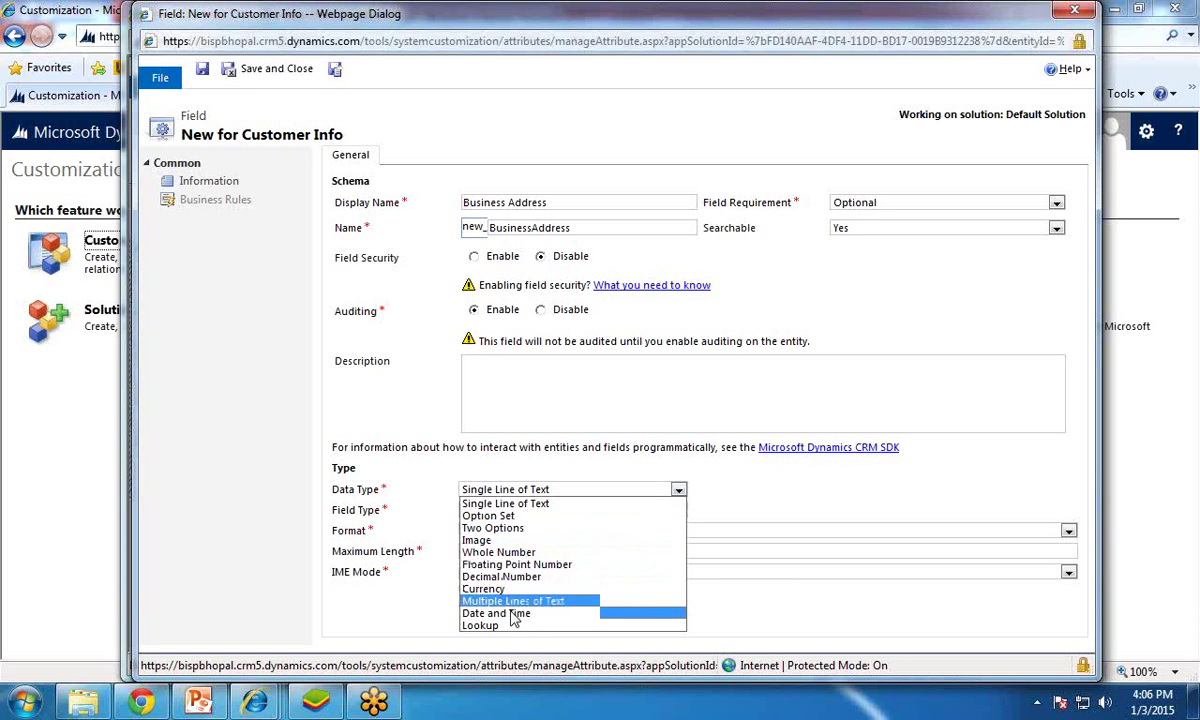
pyautogui.click(655, 603)
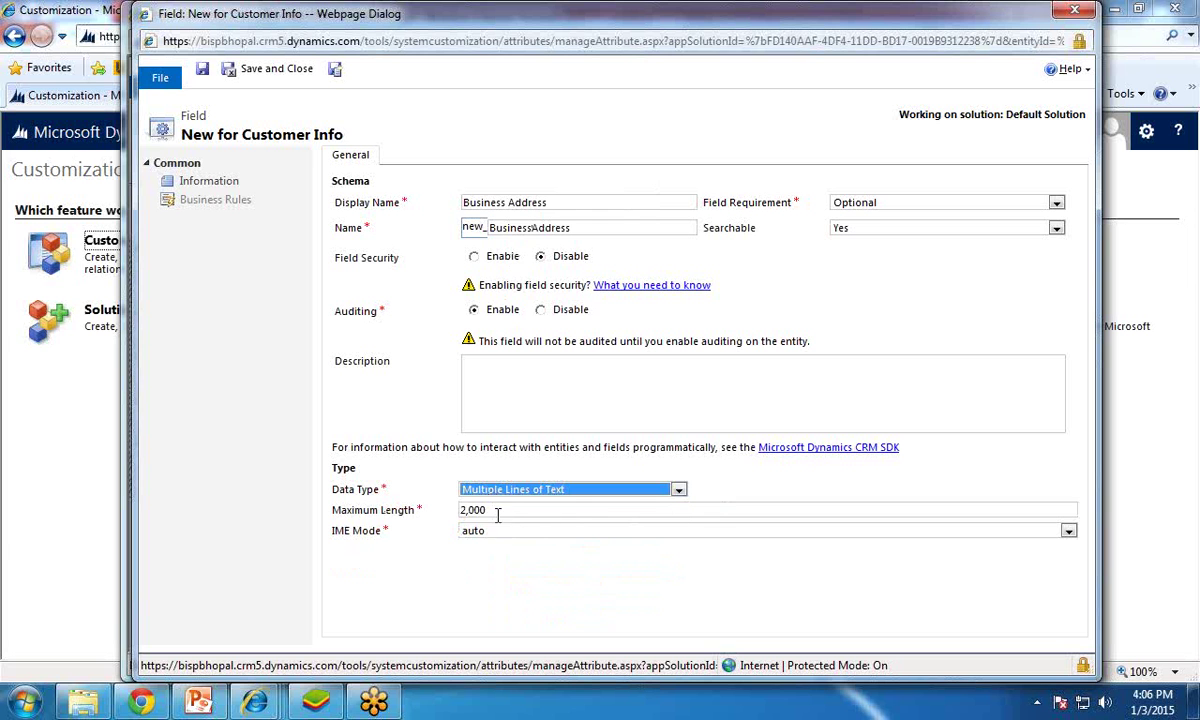
pyautogui.press('Tab')
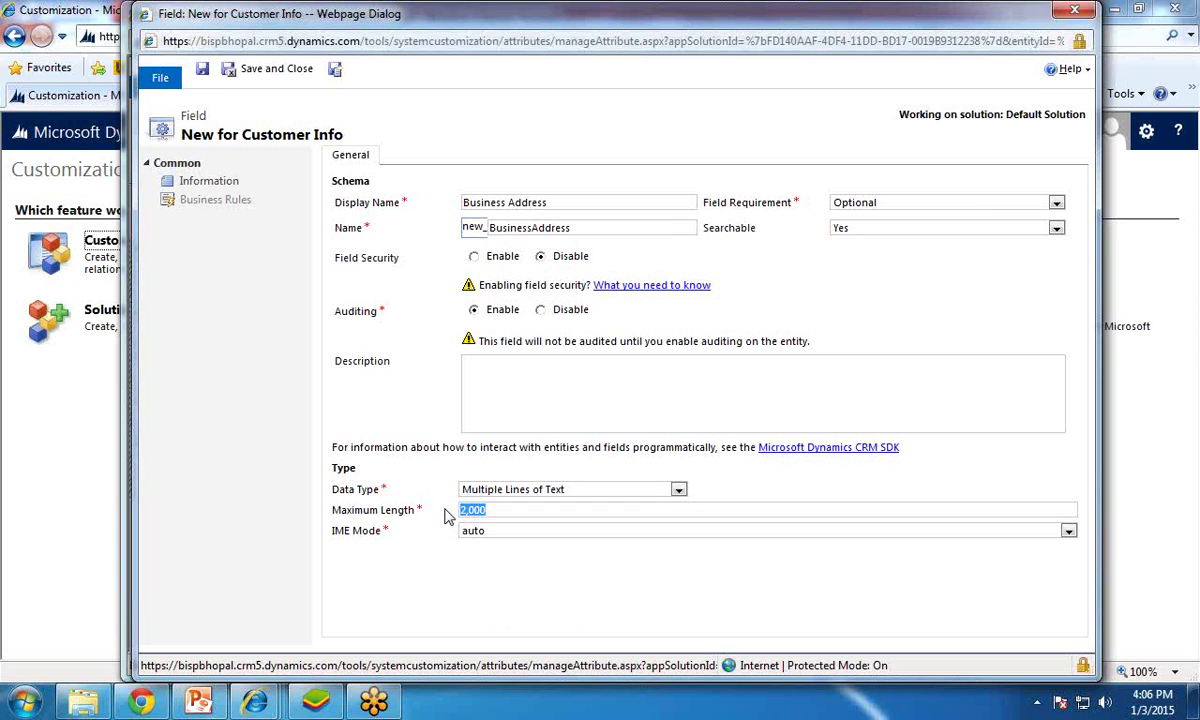
pyautogui.click(511, 540)
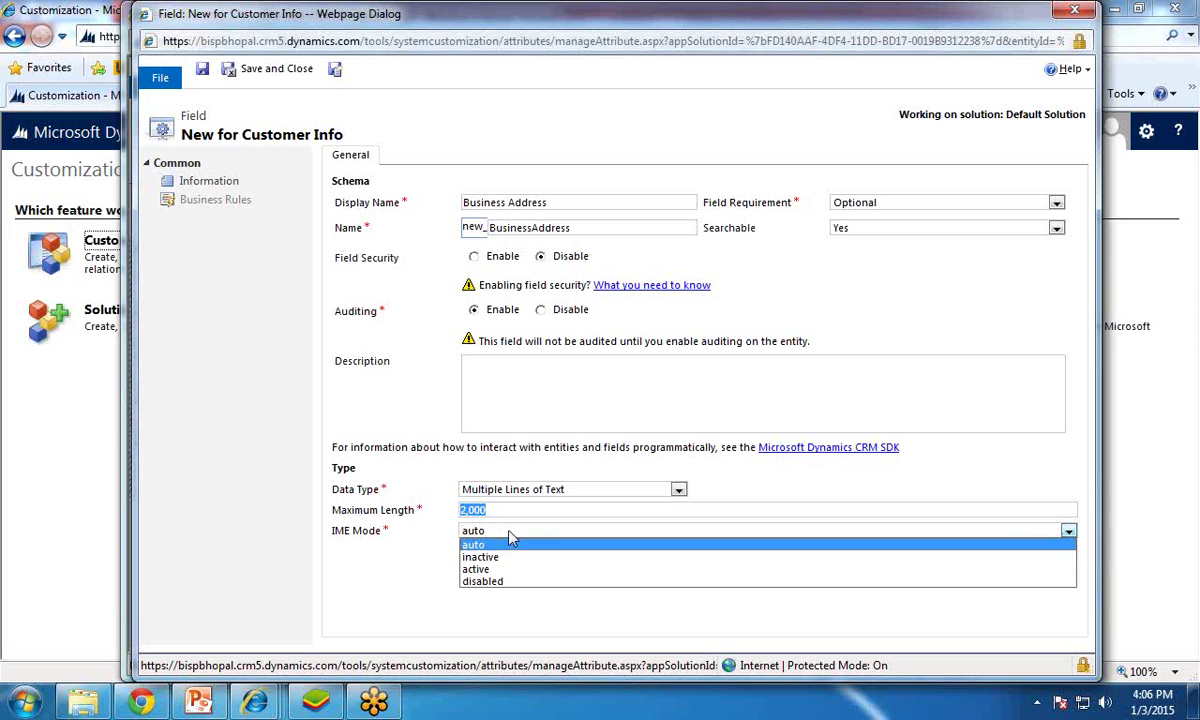
pyautogui.click(510, 543)
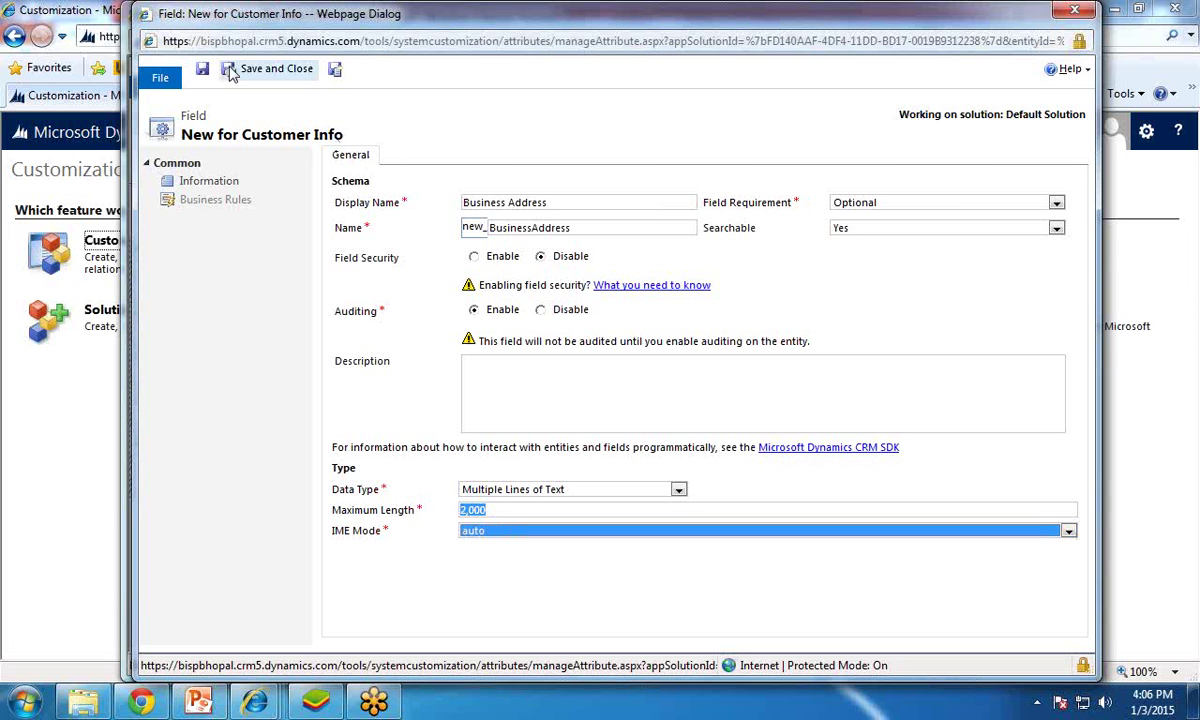
pyautogui.click(262, 78)
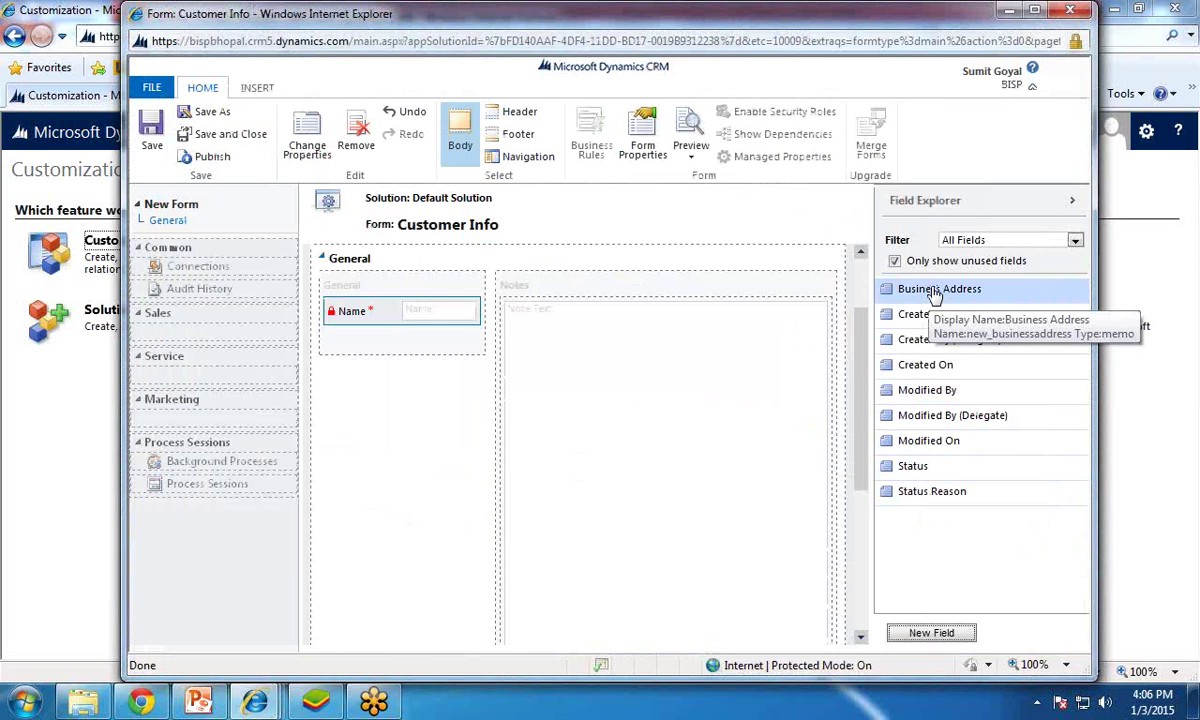
pyautogui.click(935, 634)
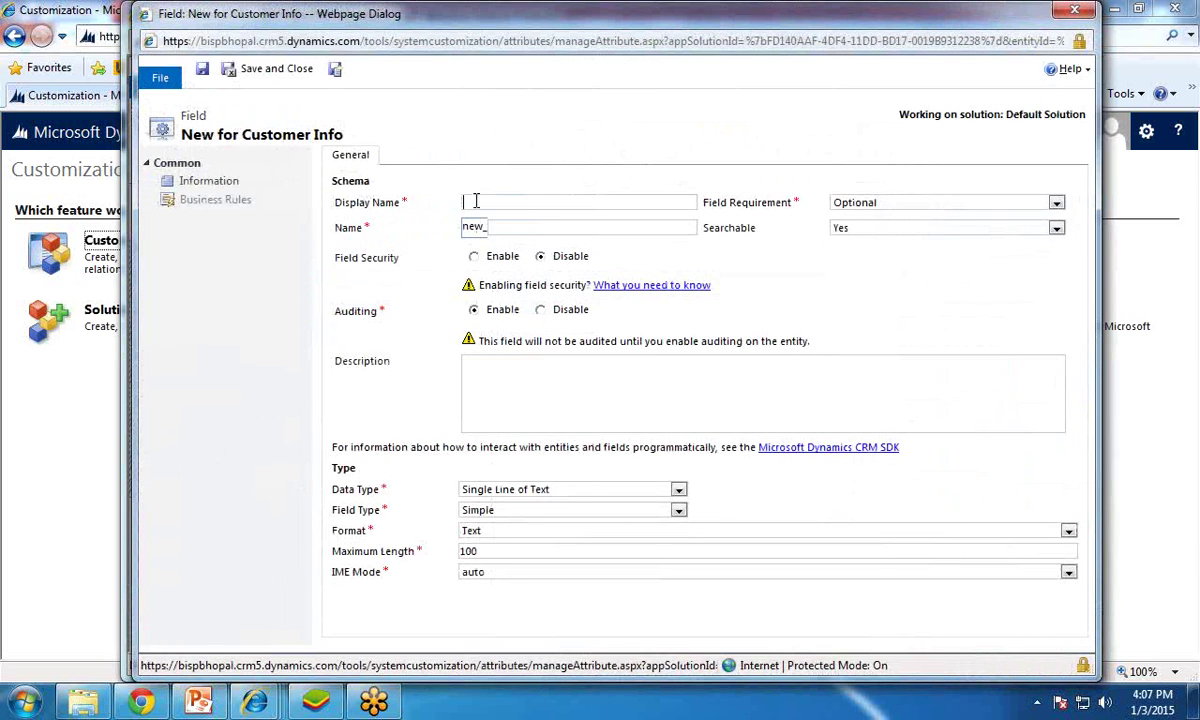
# Step: Name the new field 'Business Phone' and make it business required
pyautogui.write('Business Phone')
pyautogui.press('Tab')
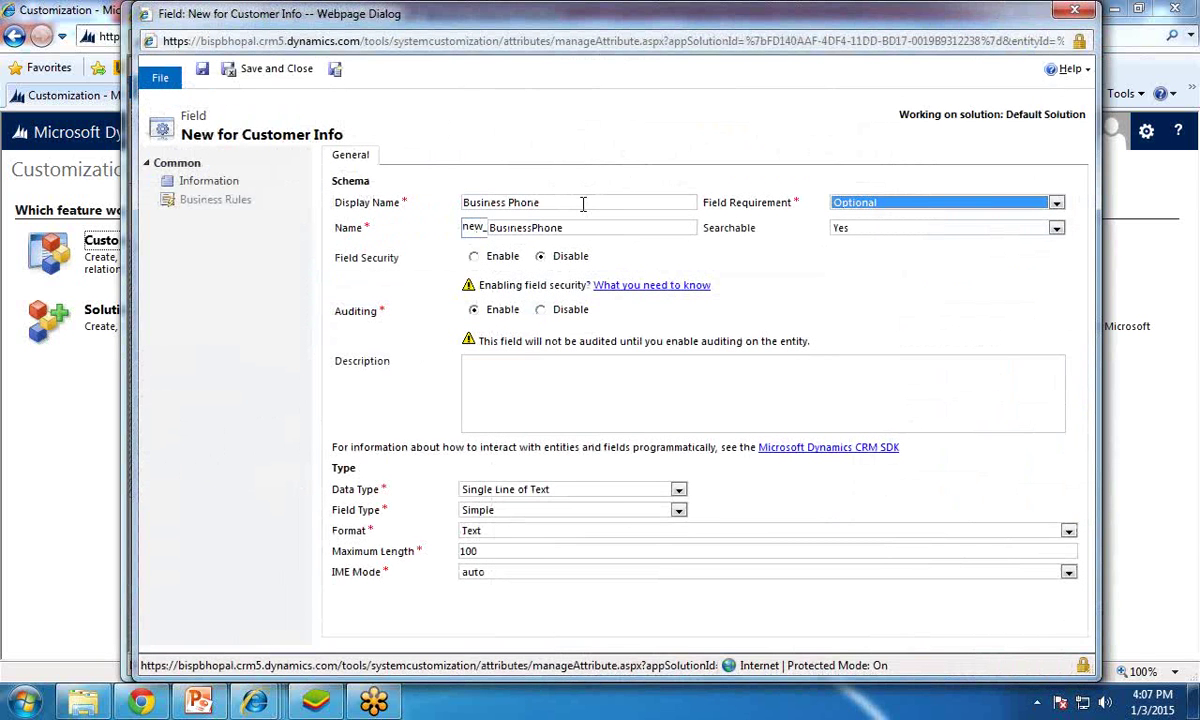
pyautogui.click(1056, 203)
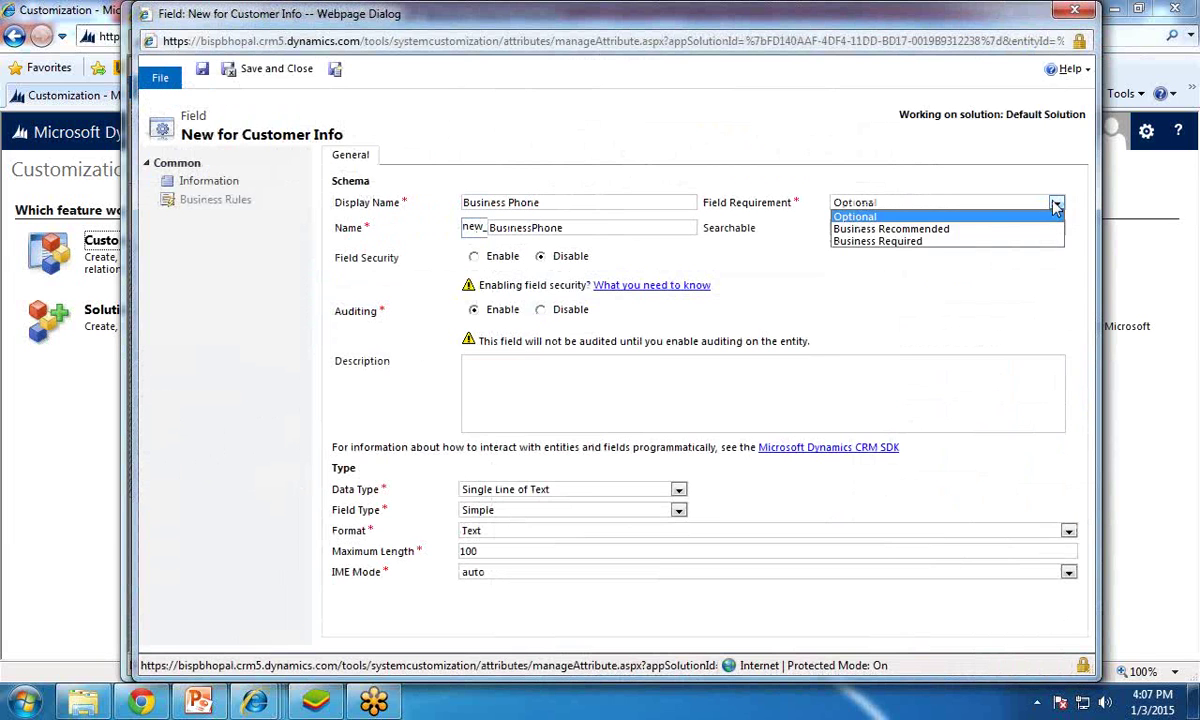
pyautogui.click(890, 242)
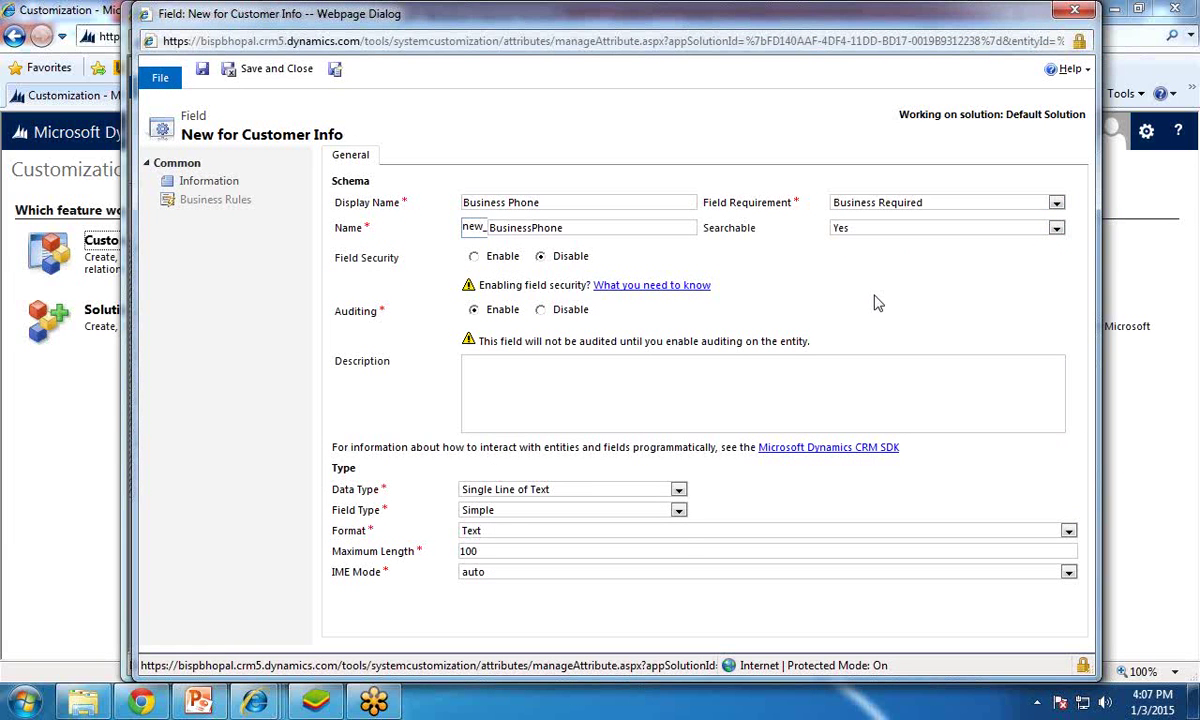
# Step: Give Business Phone single-line Phone format with maximum length 20, and save it
pyautogui.click(530, 489)
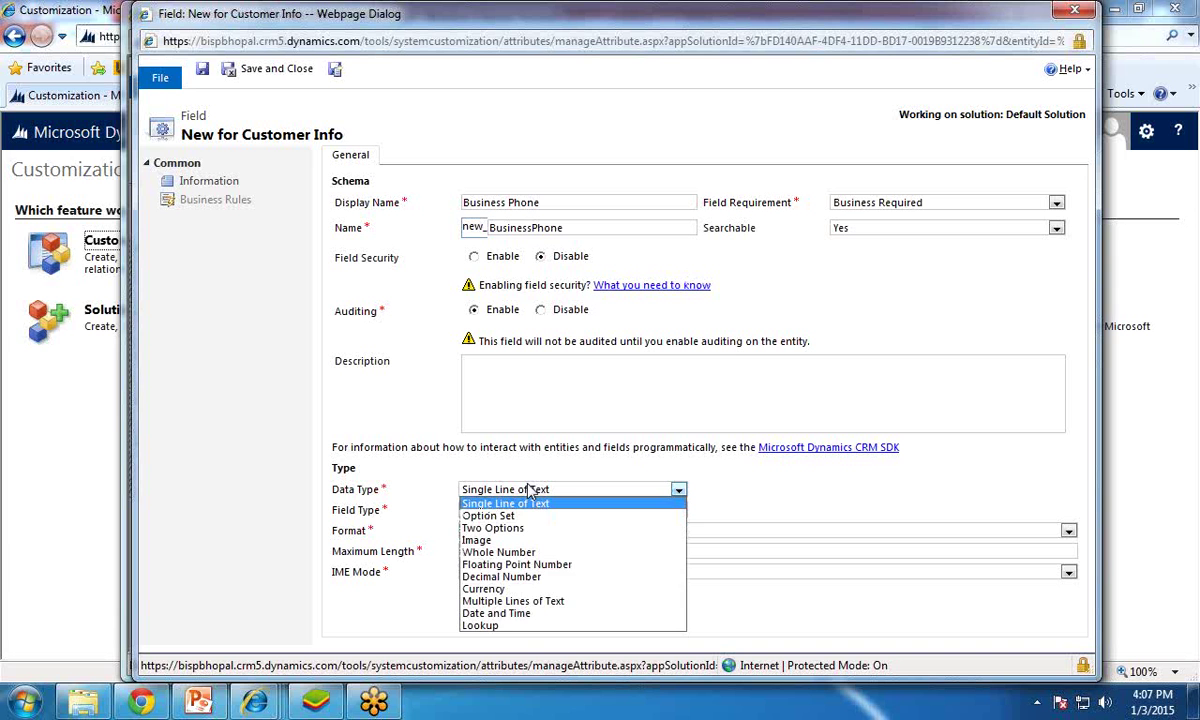
pyautogui.click(518, 504)
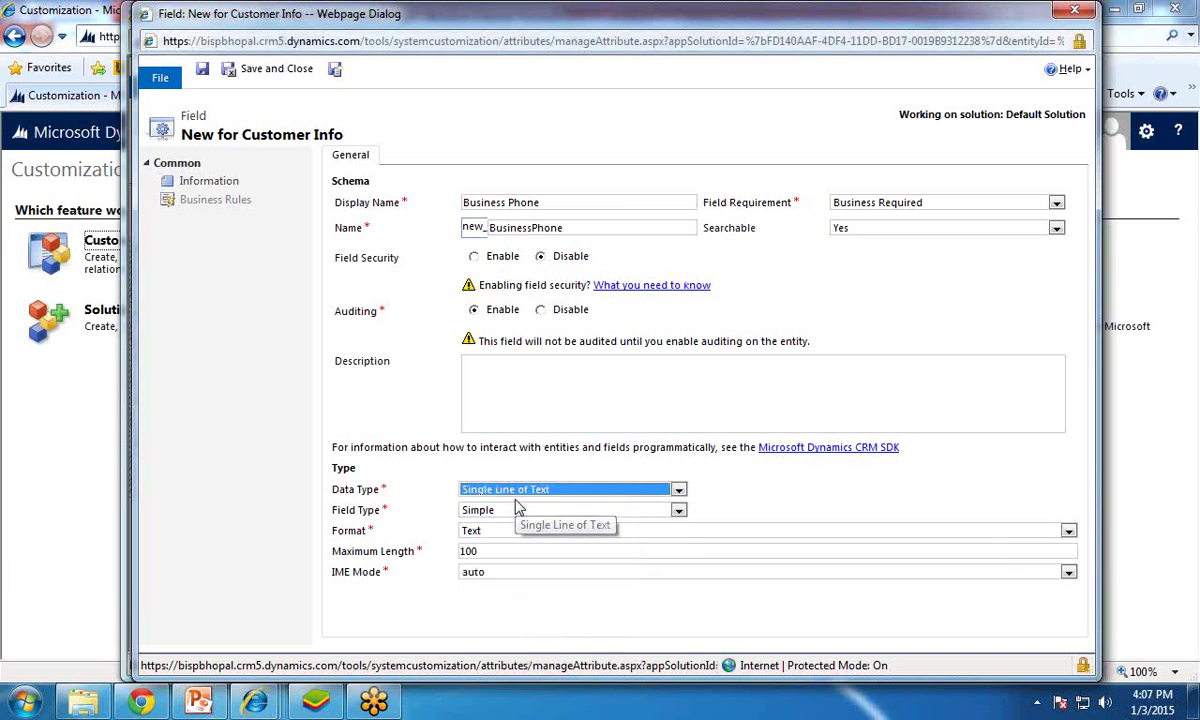
pyautogui.click(512, 512)
pyautogui.click(505, 523)
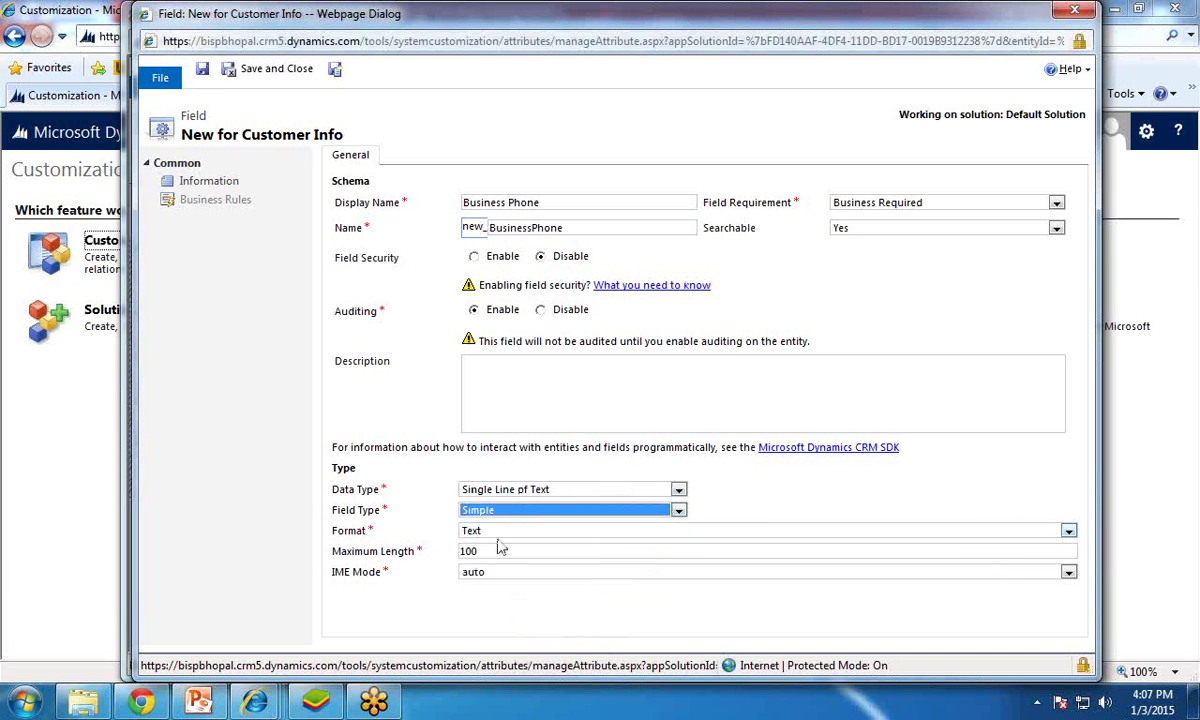
pyautogui.click(495, 531)
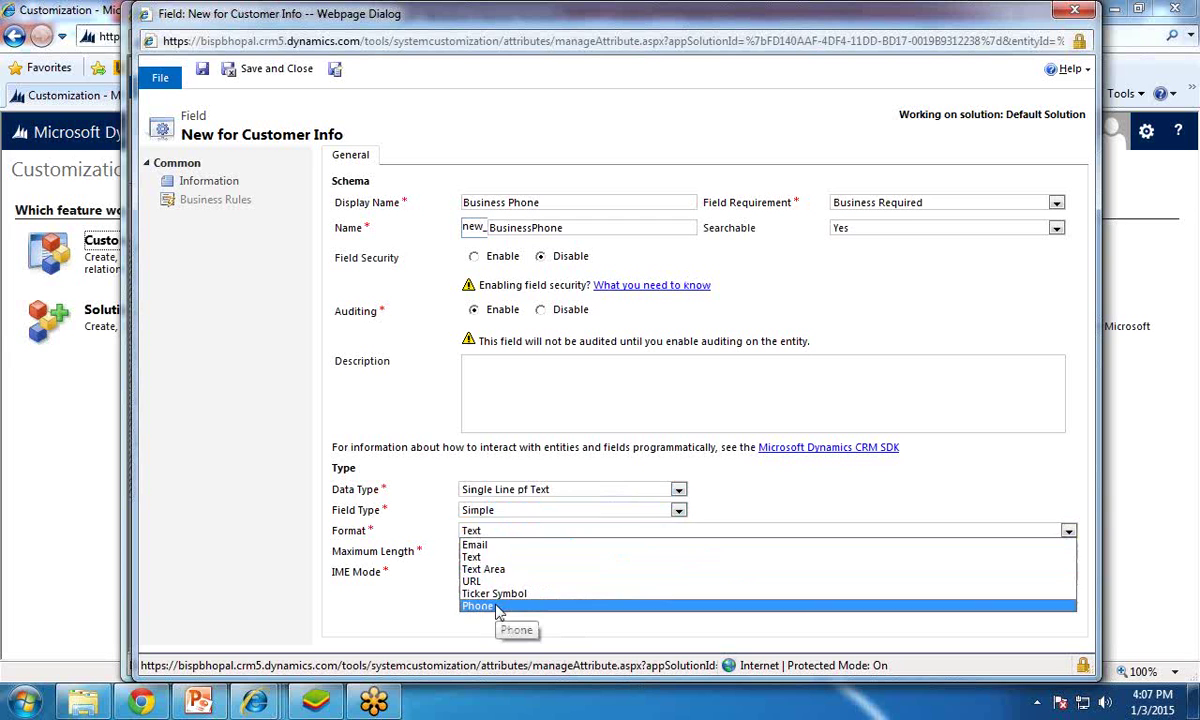
pyautogui.click(497, 607)
pyautogui.doubleClick(459, 551)
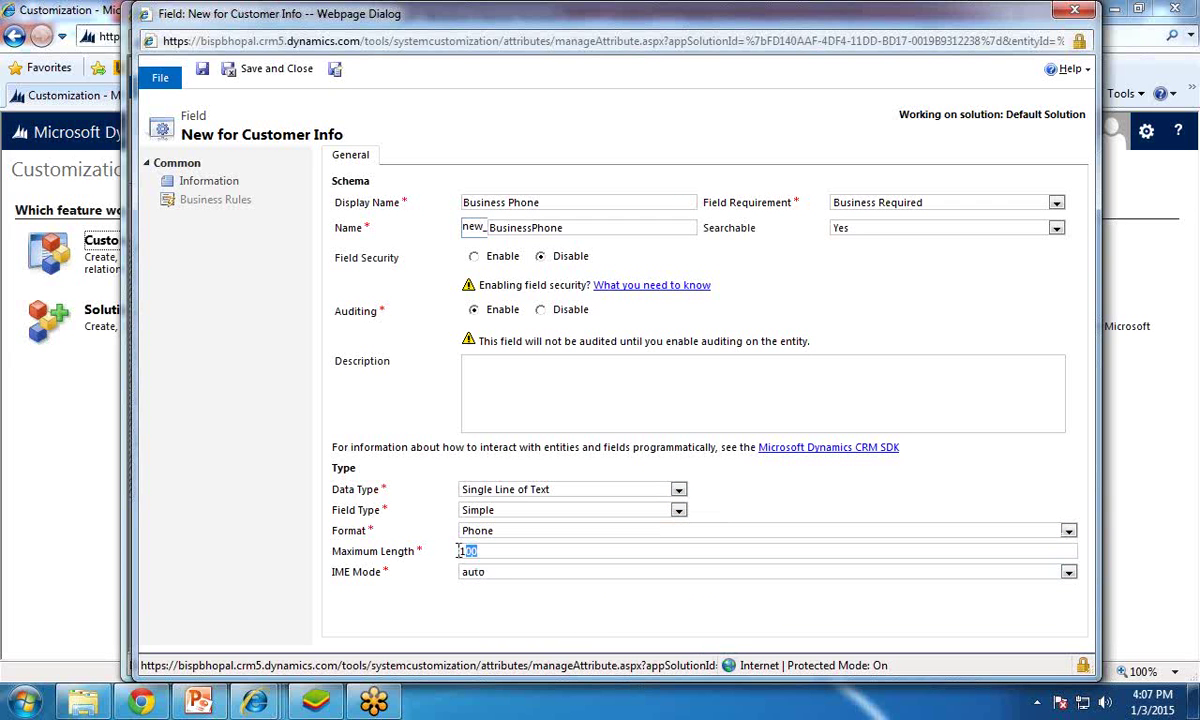
pyautogui.write('20')
pyautogui.click(256, 77)
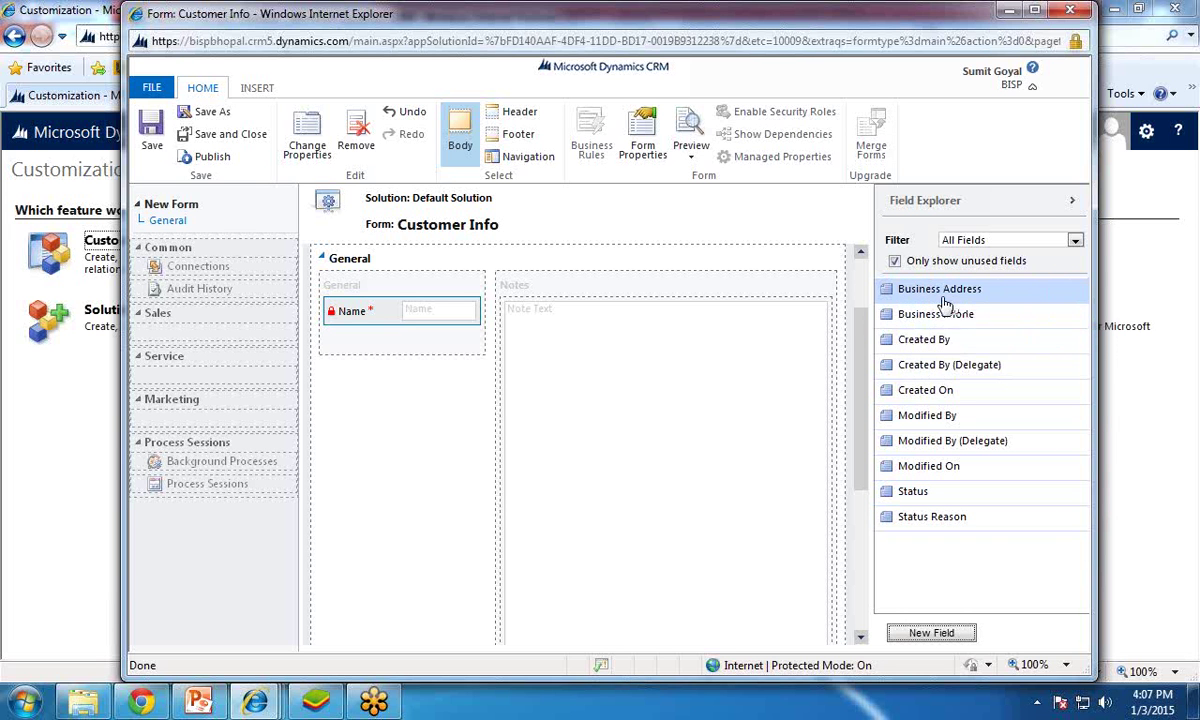
# Step: Place Business Address and then Business Phone below Name in the General section, and save the form
pyautogui.moveTo(940, 290); pyautogui.dragTo(383, 337)
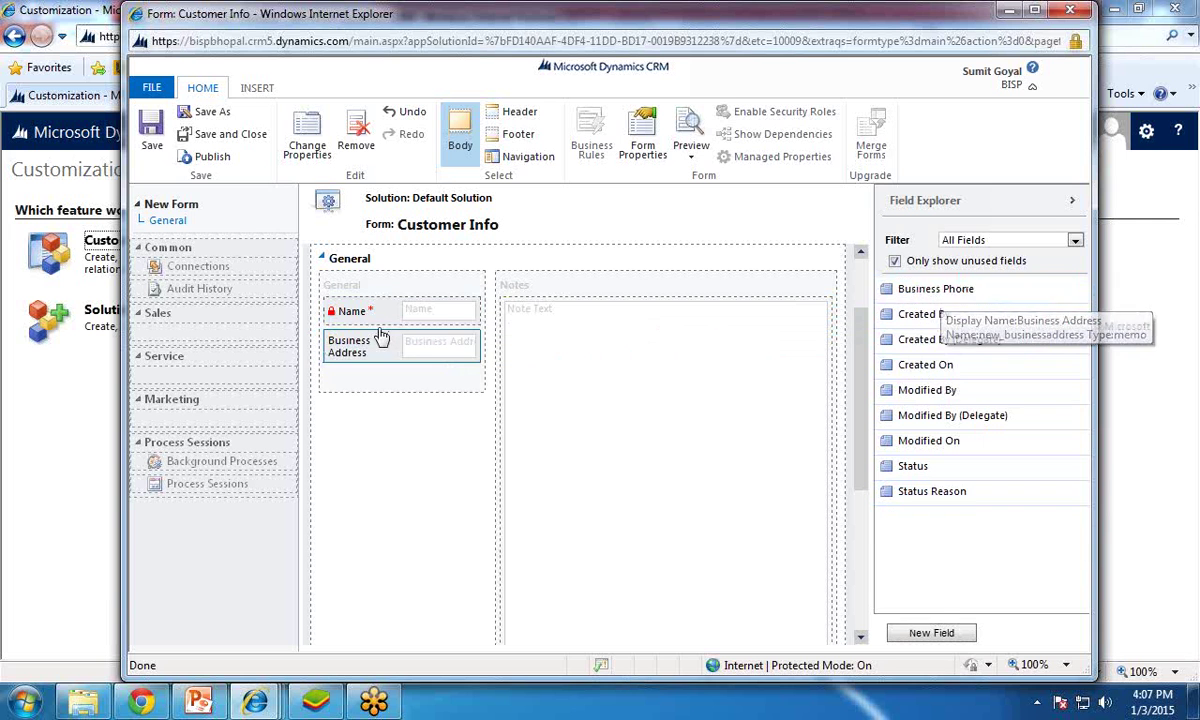
pyautogui.moveTo(926, 298); pyautogui.dragTo(402, 378)
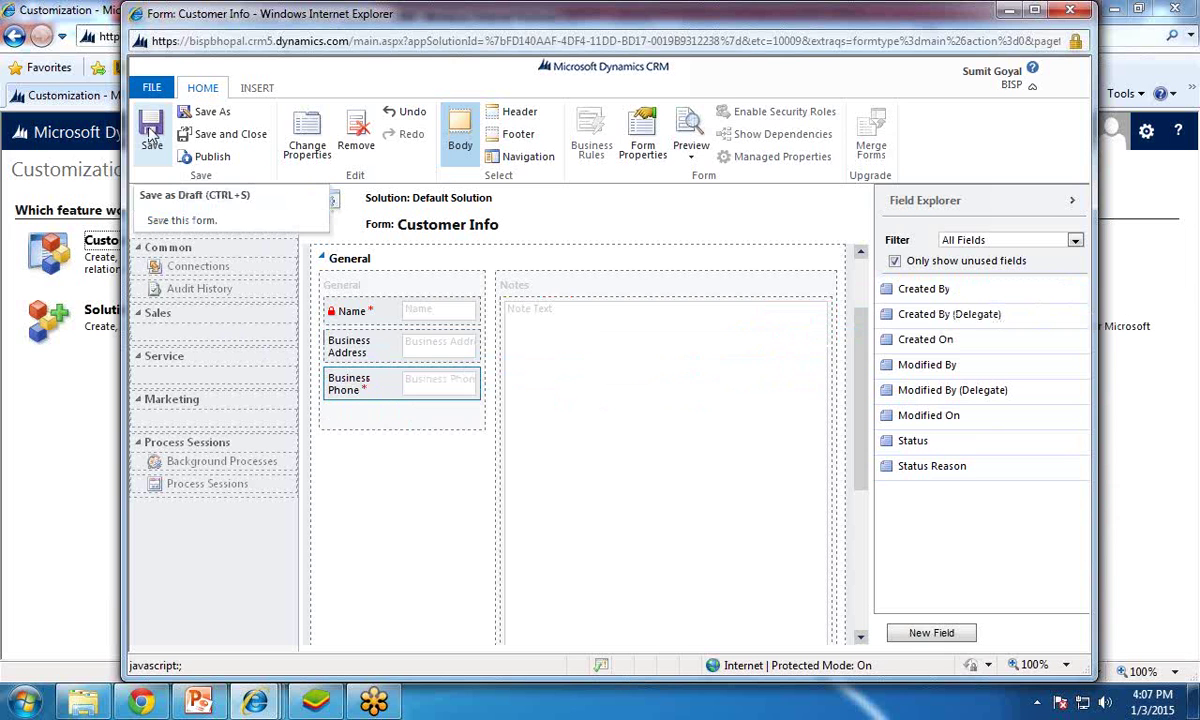
pyautogui.click(210, 160)
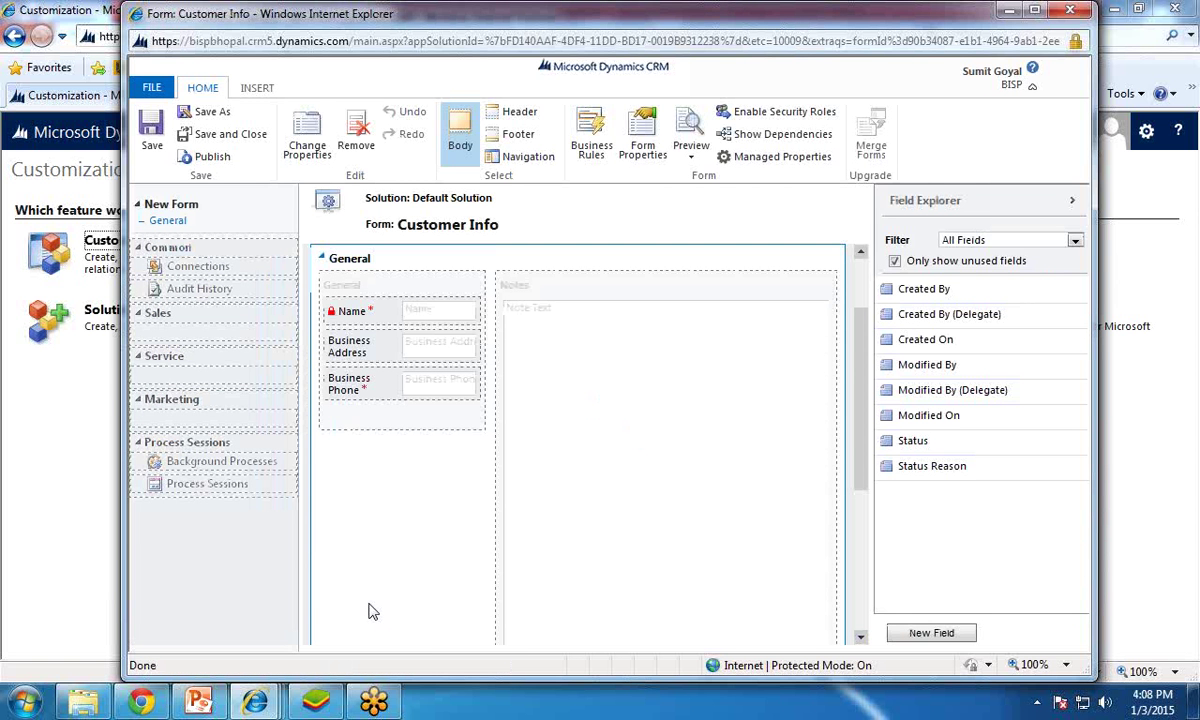
# Step: Publish the Customer Info form, save and close it, publish all customizations, and close the solution window
pyautogui.click(207, 160)
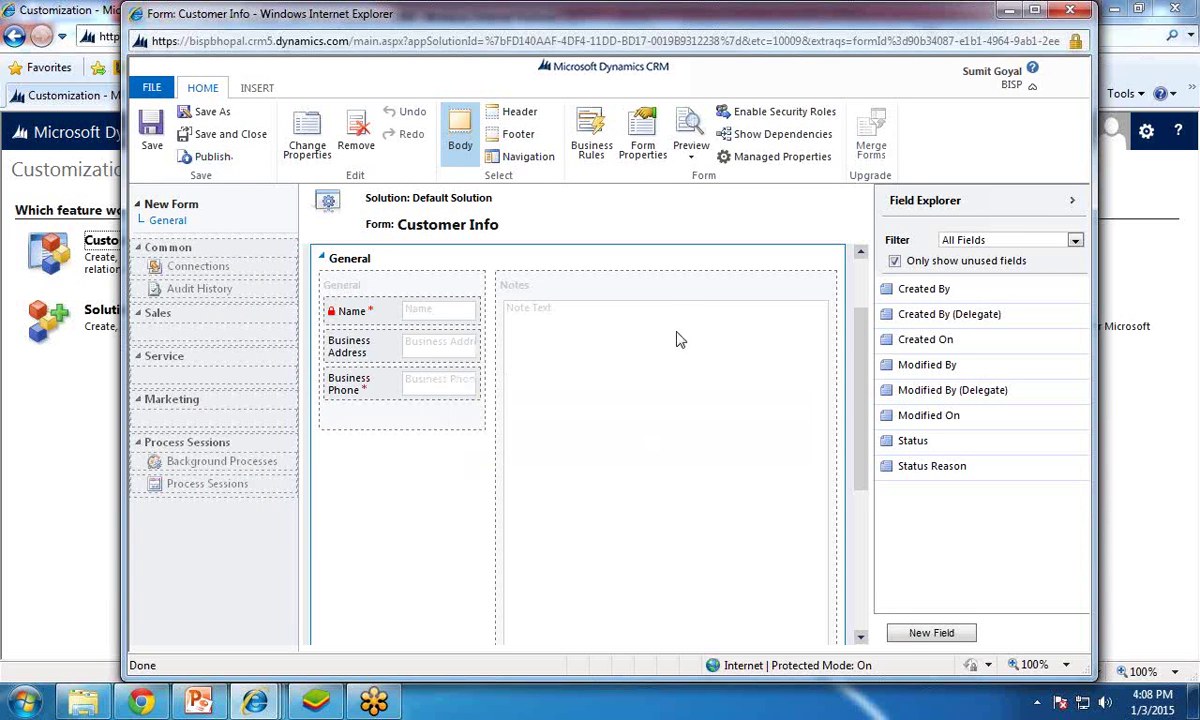
pyautogui.click(238, 140)
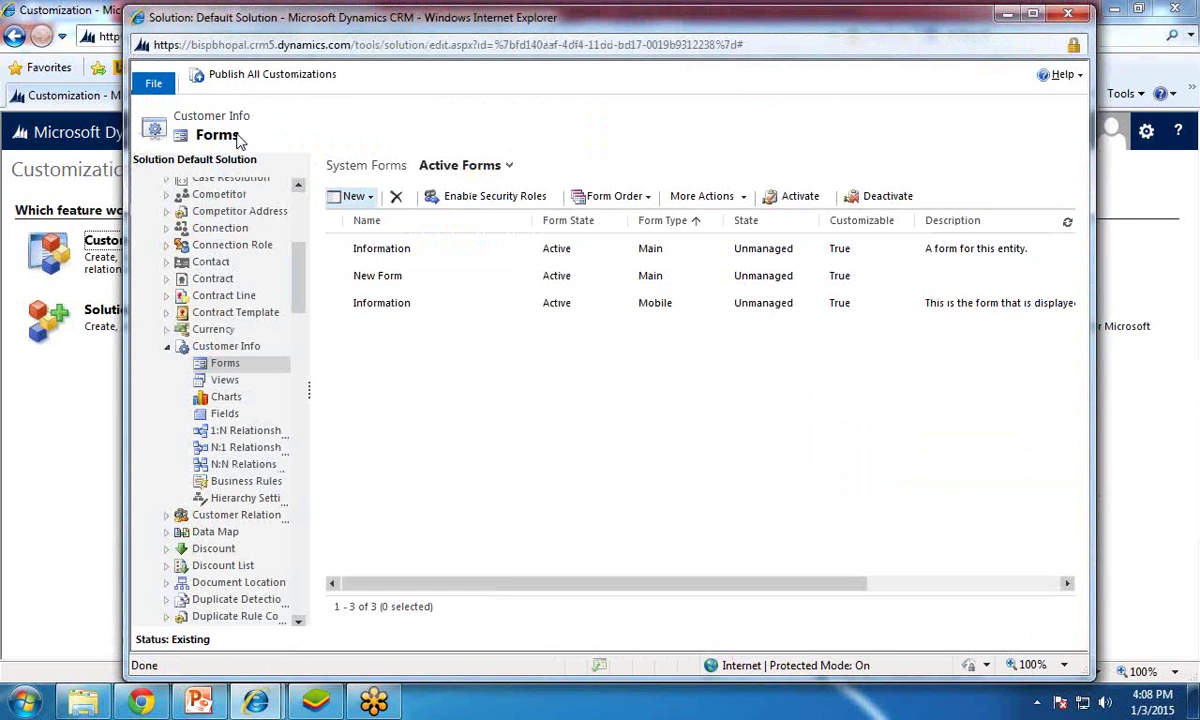
pyautogui.click(255, 84)
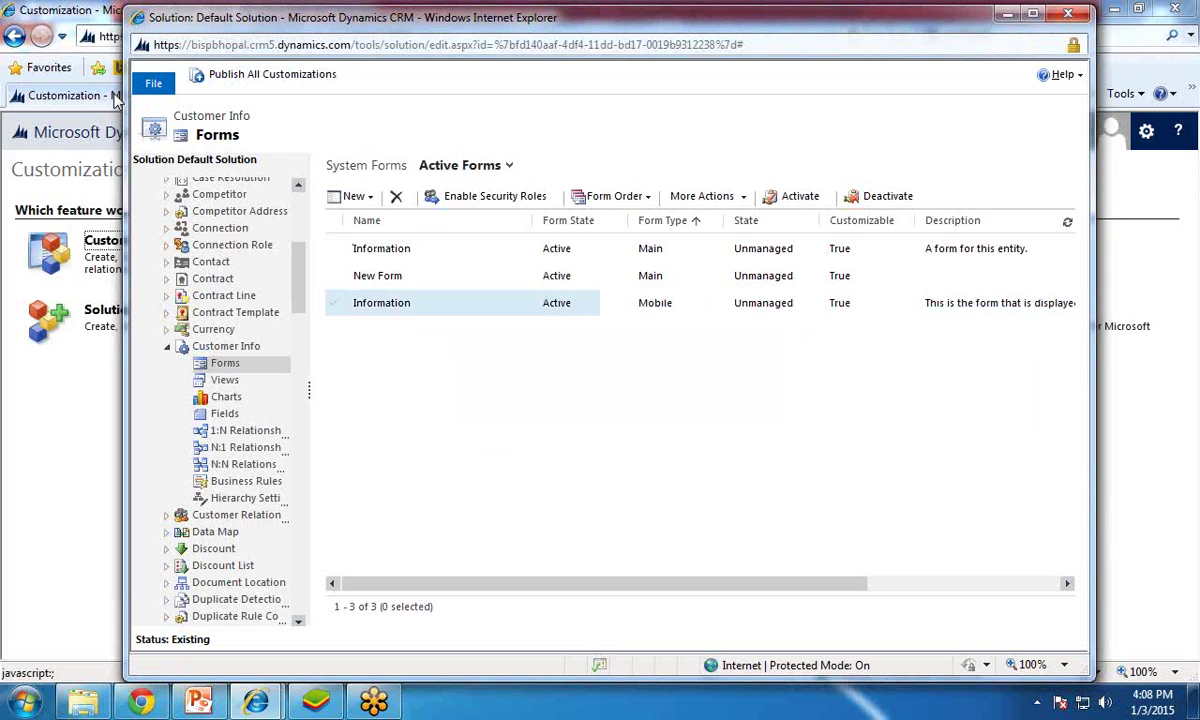
pyautogui.click(1070, 16)
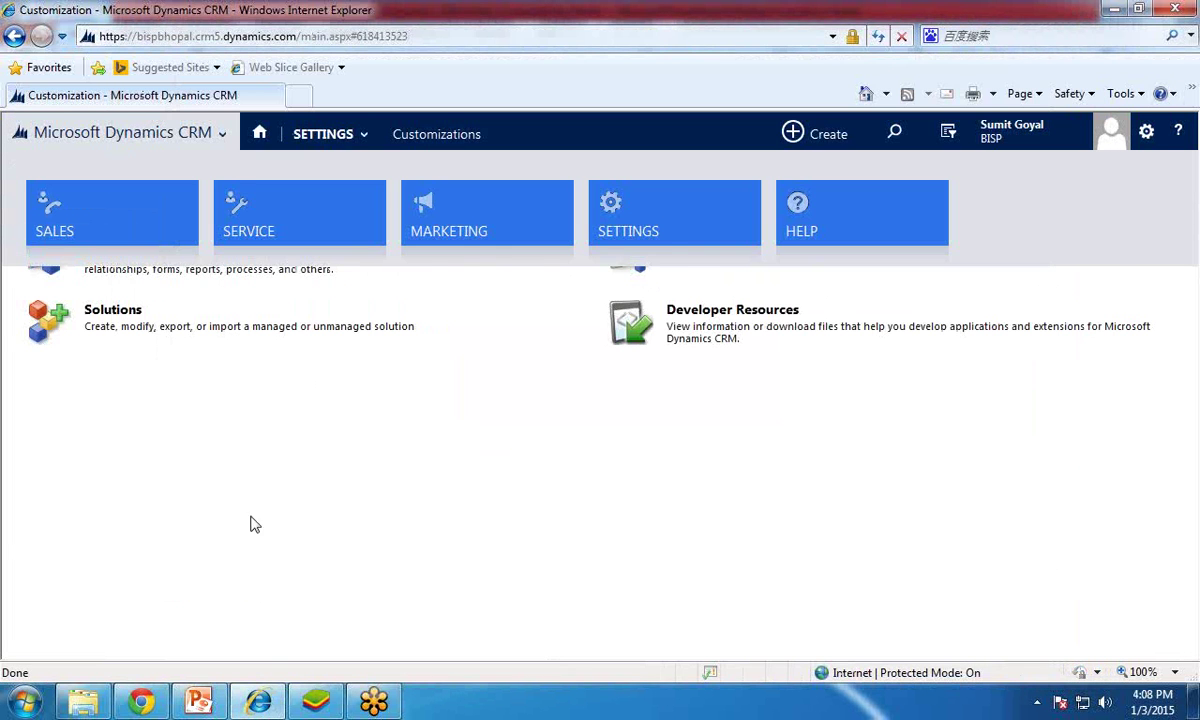
# Step: Reload the CRM page, confirming the resend, and go to the Sales area
pyautogui.click(878, 37)
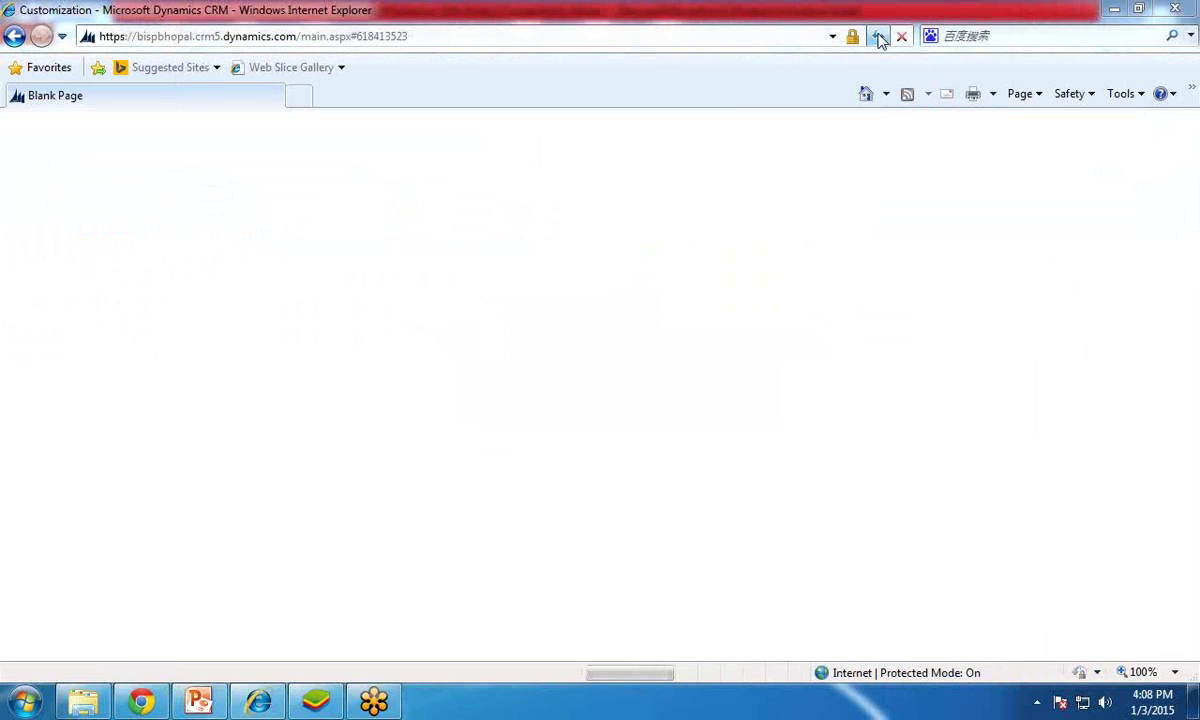
pyautogui.click(643, 445)
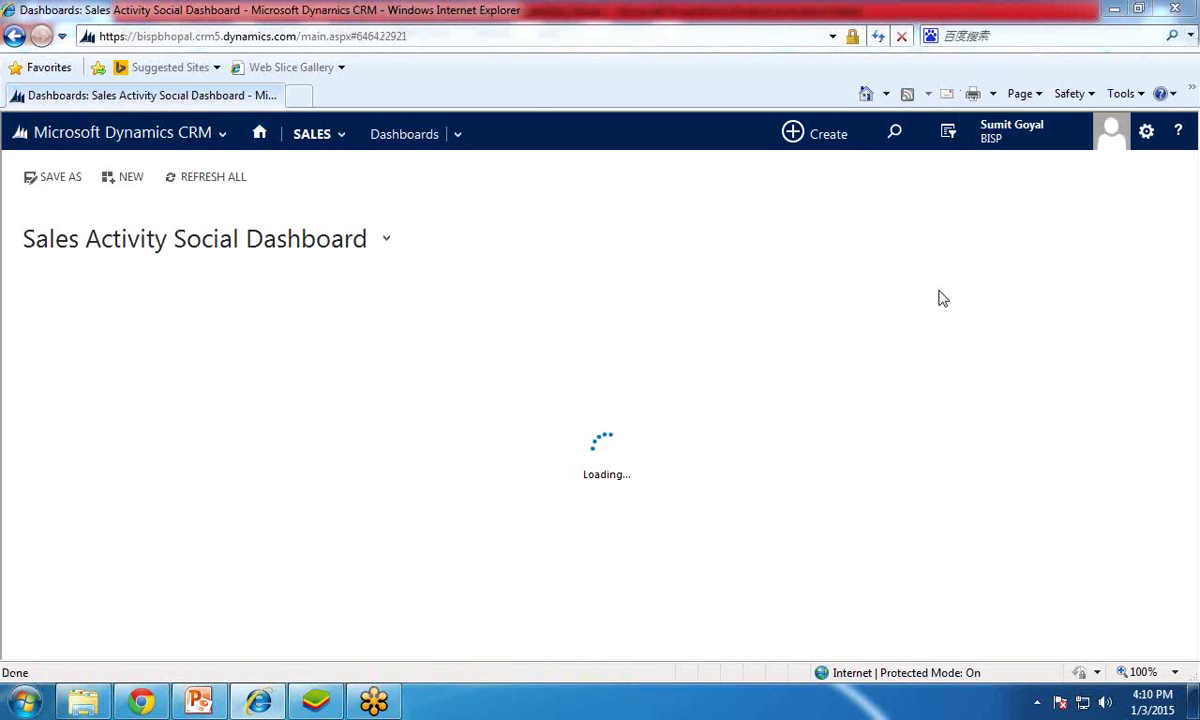
pyautogui.click(215, 145)
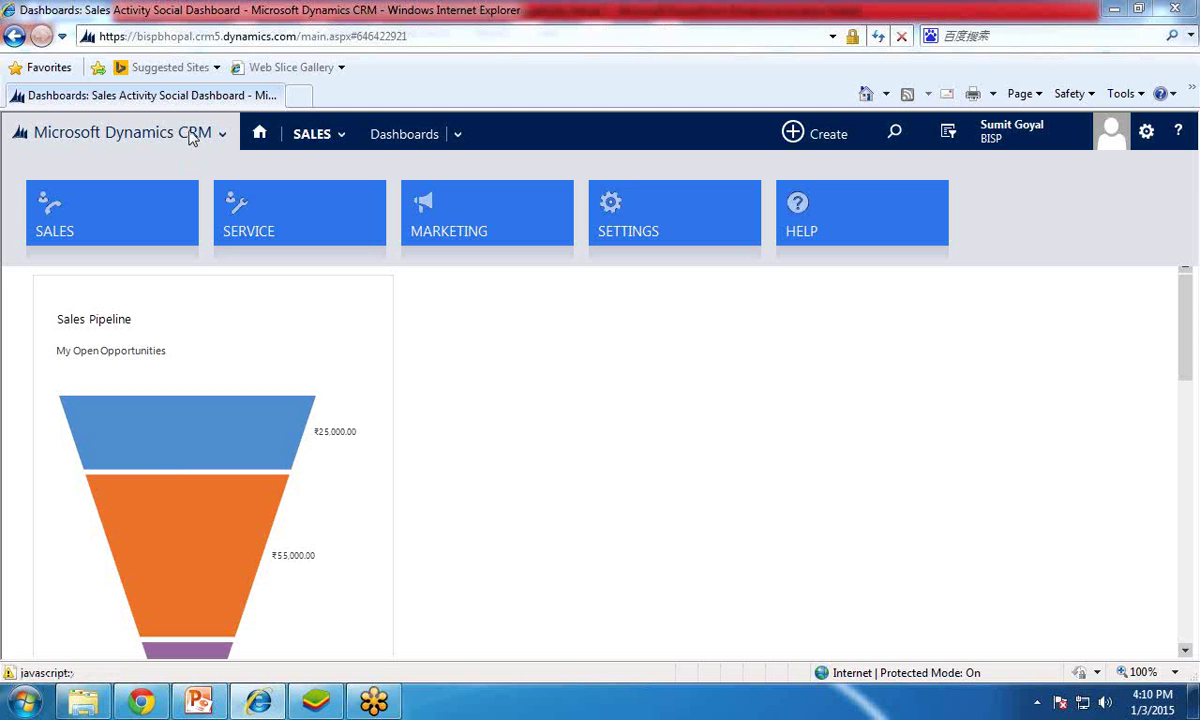
pyautogui.click(110, 232)
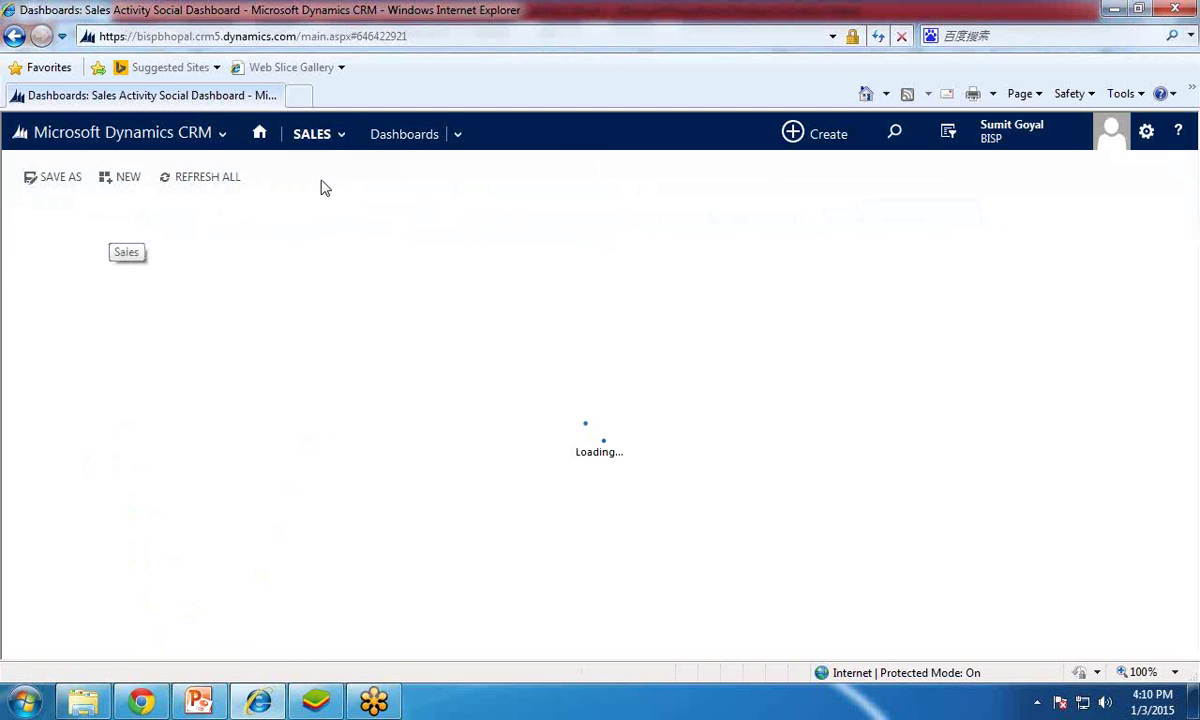
# Step: Scroll the Sales tiles to Extensions and open the Customer Info records list
pyautogui.click(343, 136)
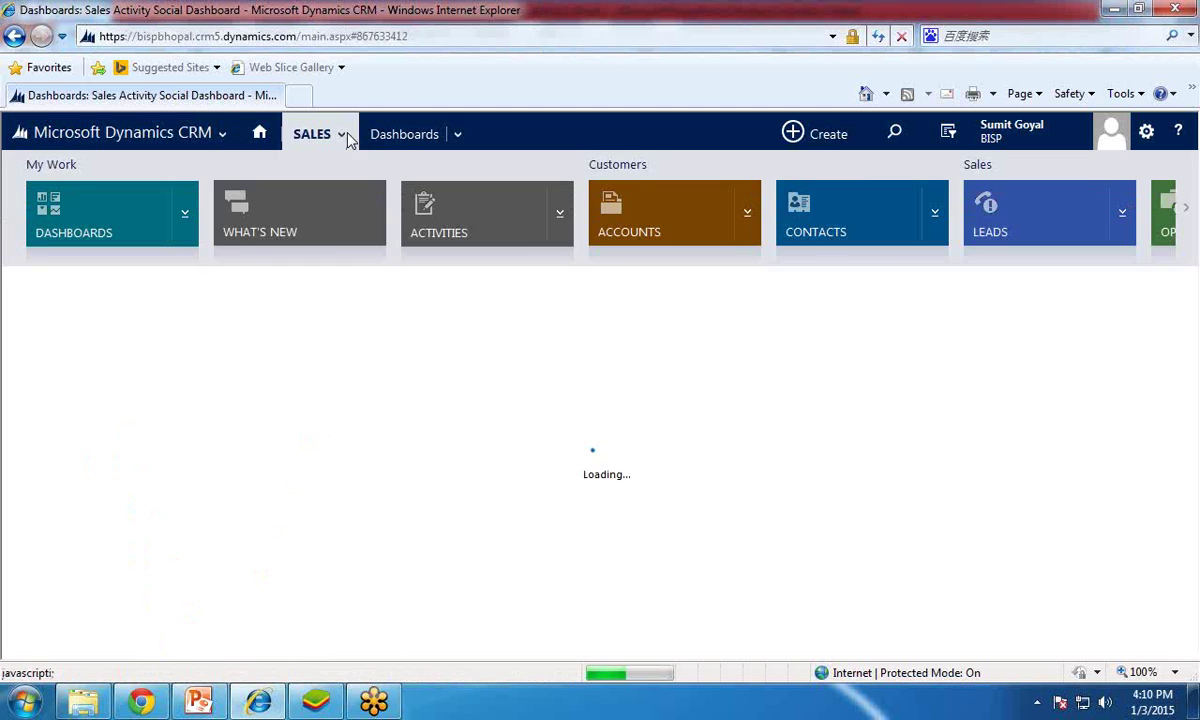
pyautogui.click(1187, 210)
pyautogui.click(1189, 212)
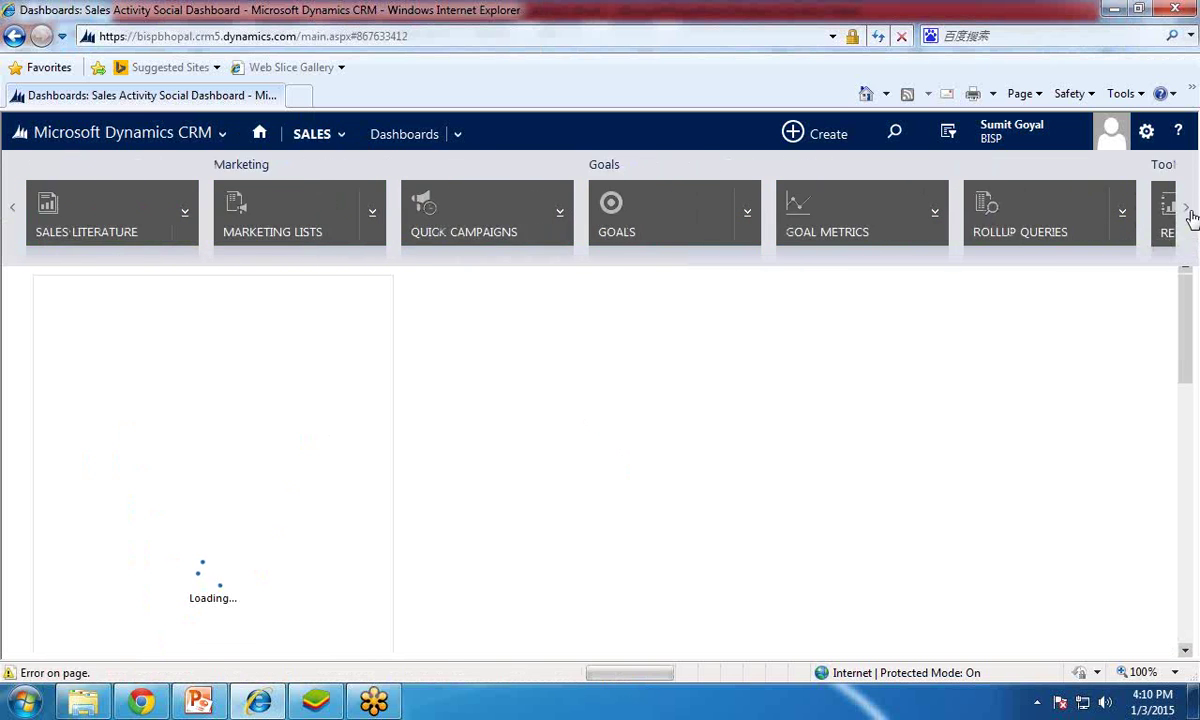
pyautogui.click(1189, 212)
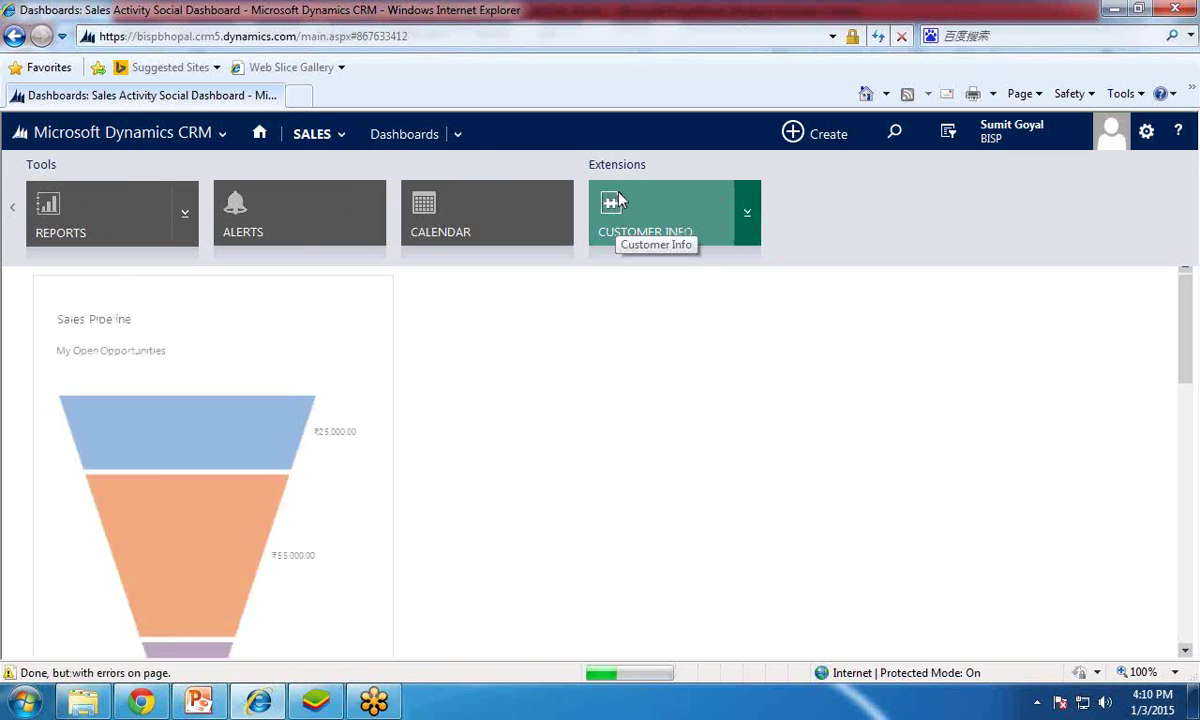
pyautogui.click(674, 229)
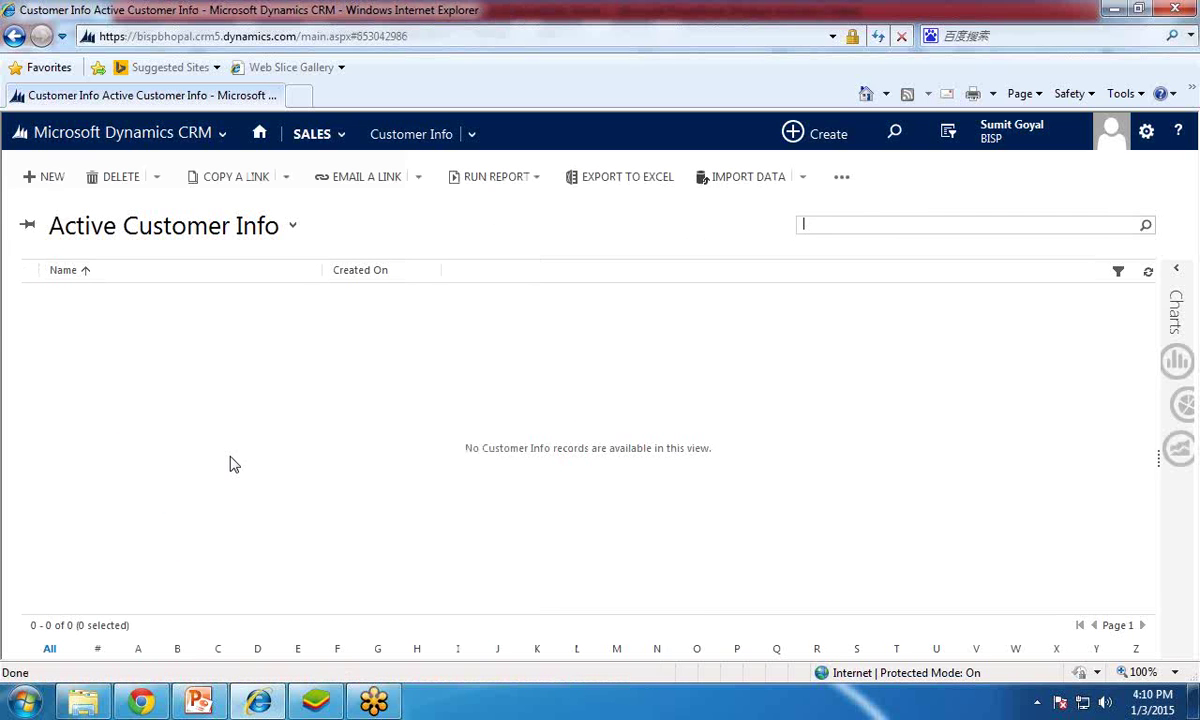
# Step: Start a new Customer Info record with the customer's name, business address NY and a business phone number
pyautogui.click(50, 179)
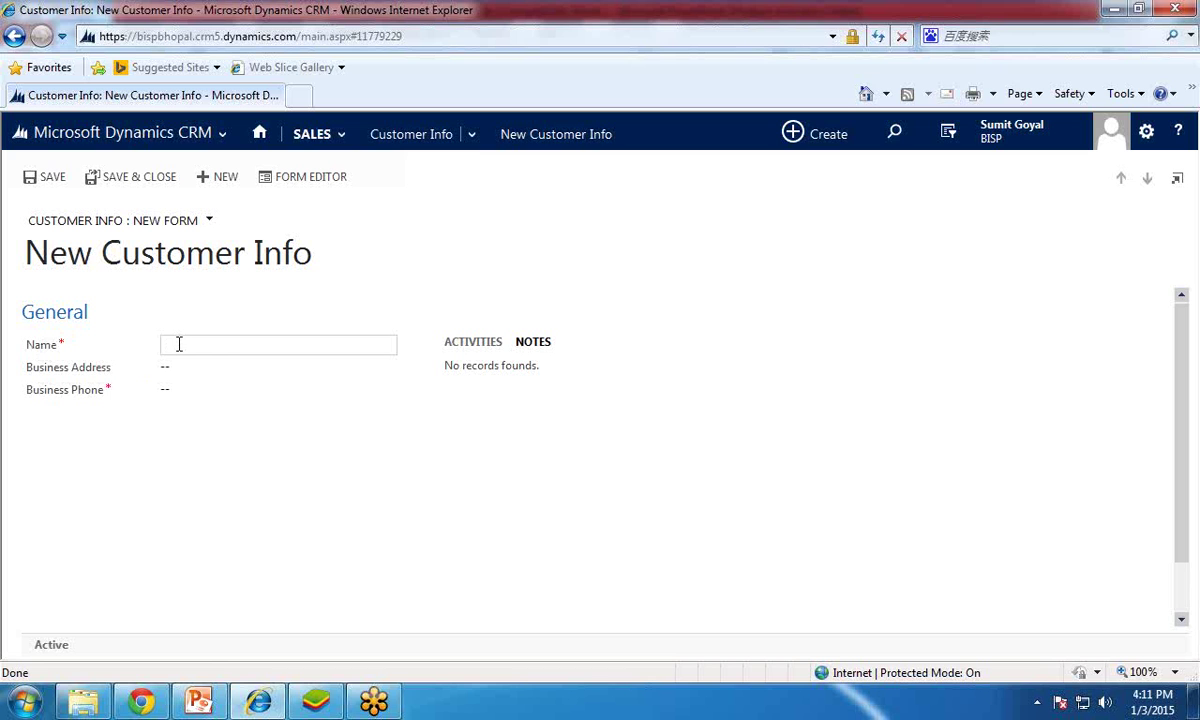
pyautogui.press('Tab')
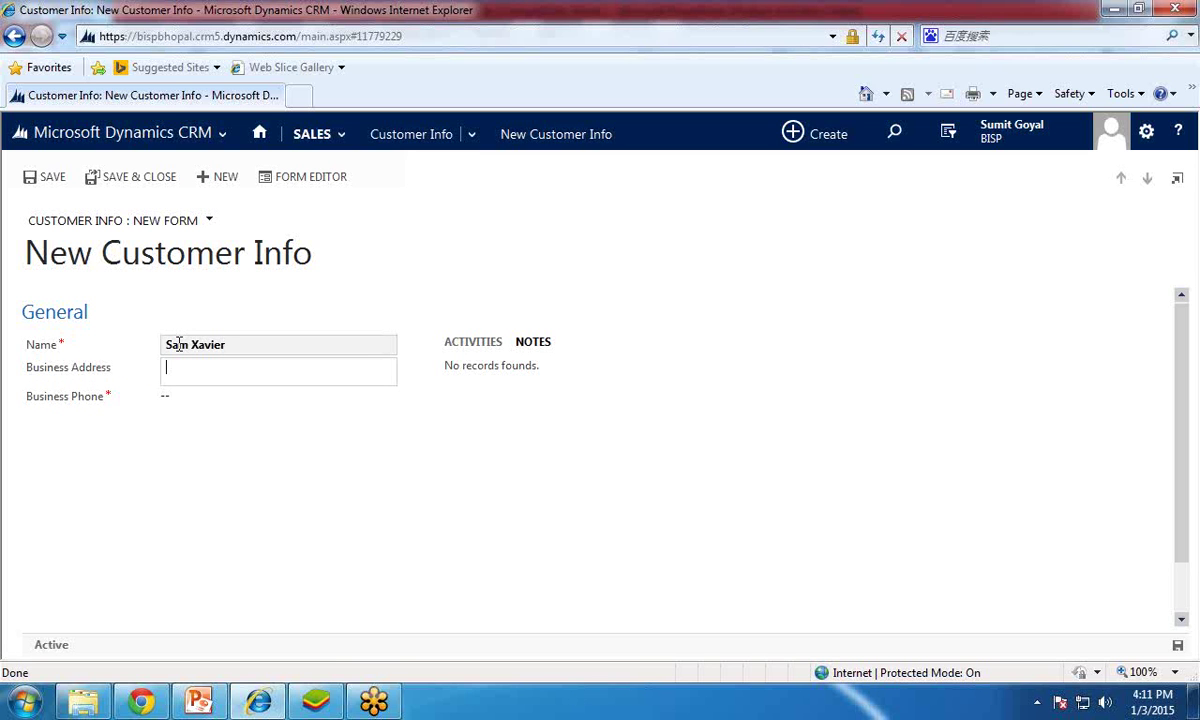
pyautogui.write('B')
pyautogui.press('BackSpace')
pyautogui.write('Ny')
pyautogui.press('BackSpace')
pyautogui.write('Y')
pyautogui.click(199, 405)
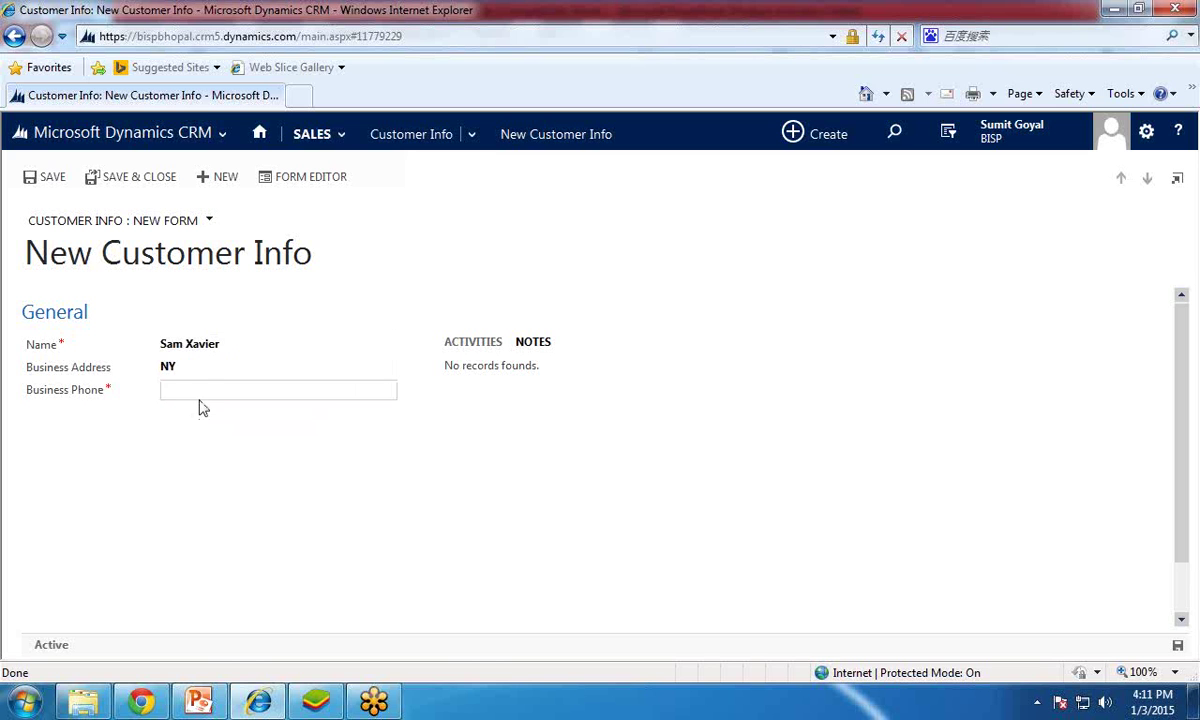
pyautogui.write('+14578452')
# Step: Save the record, return to the Active Customer Info list, and show PowerPoint's 'Any Question ?' slide
pyautogui.click(46, 180)
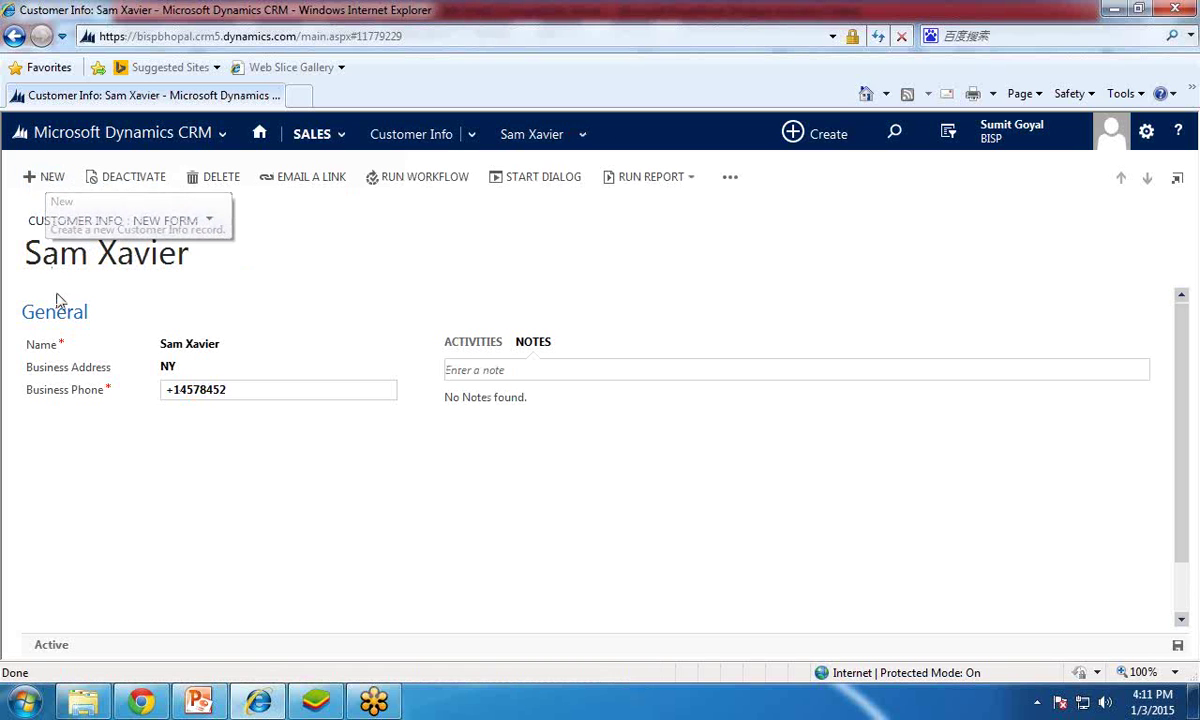
pyautogui.click(340, 137)
pyautogui.click(418, 135)
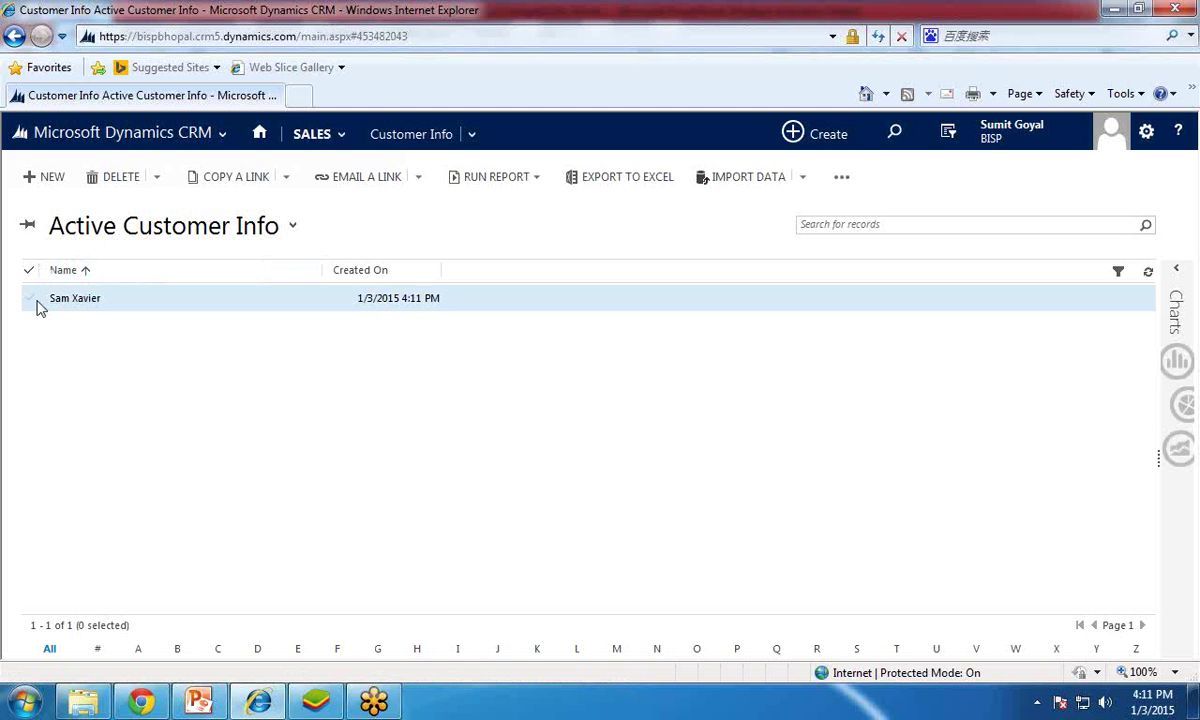
pyautogui.click(198, 701)
pyautogui.click(110, 530)
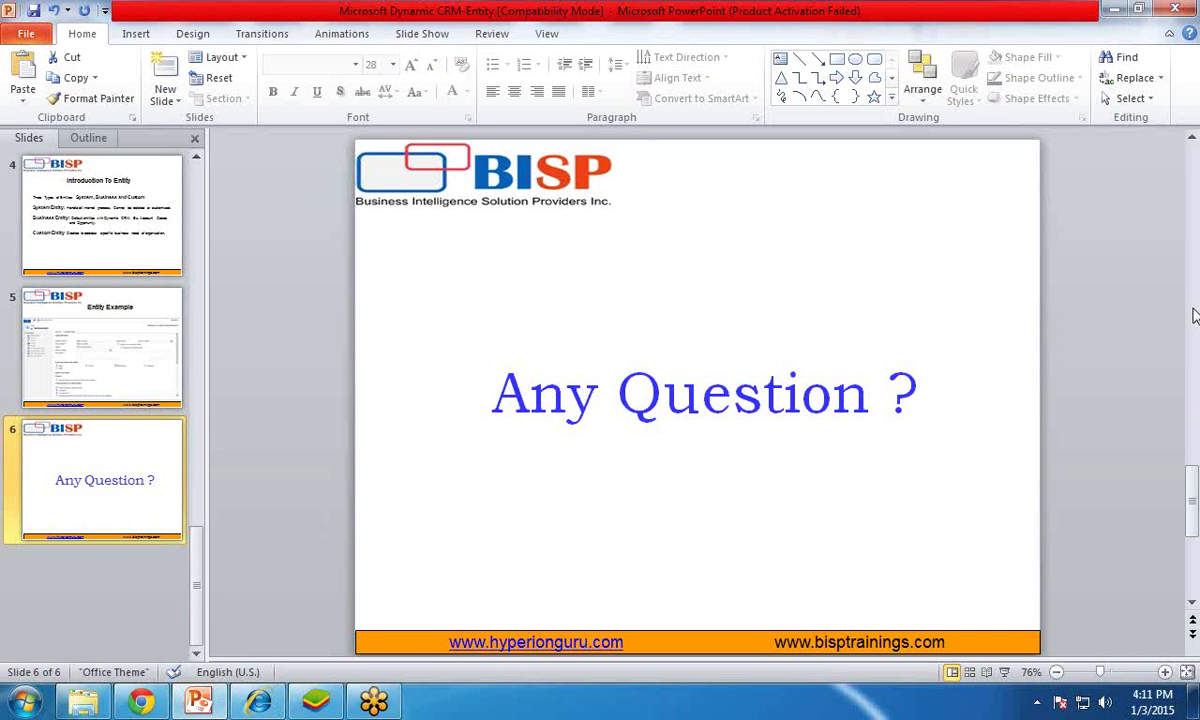